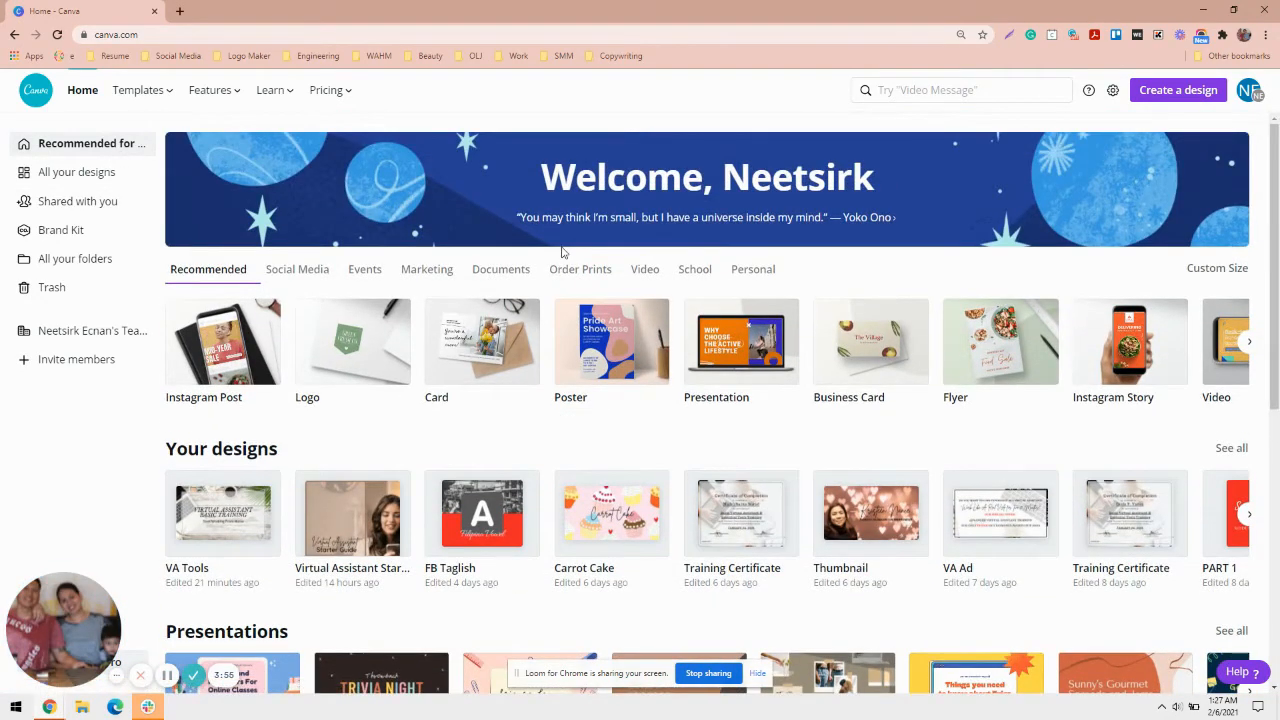
Look through the home page's design and template rows, from Your designs down to Logos and Facebook Posts.
{"action": "scroll", "coordinate": [562, 252], "scroll_direction": "down", "scroll_amount": 3}
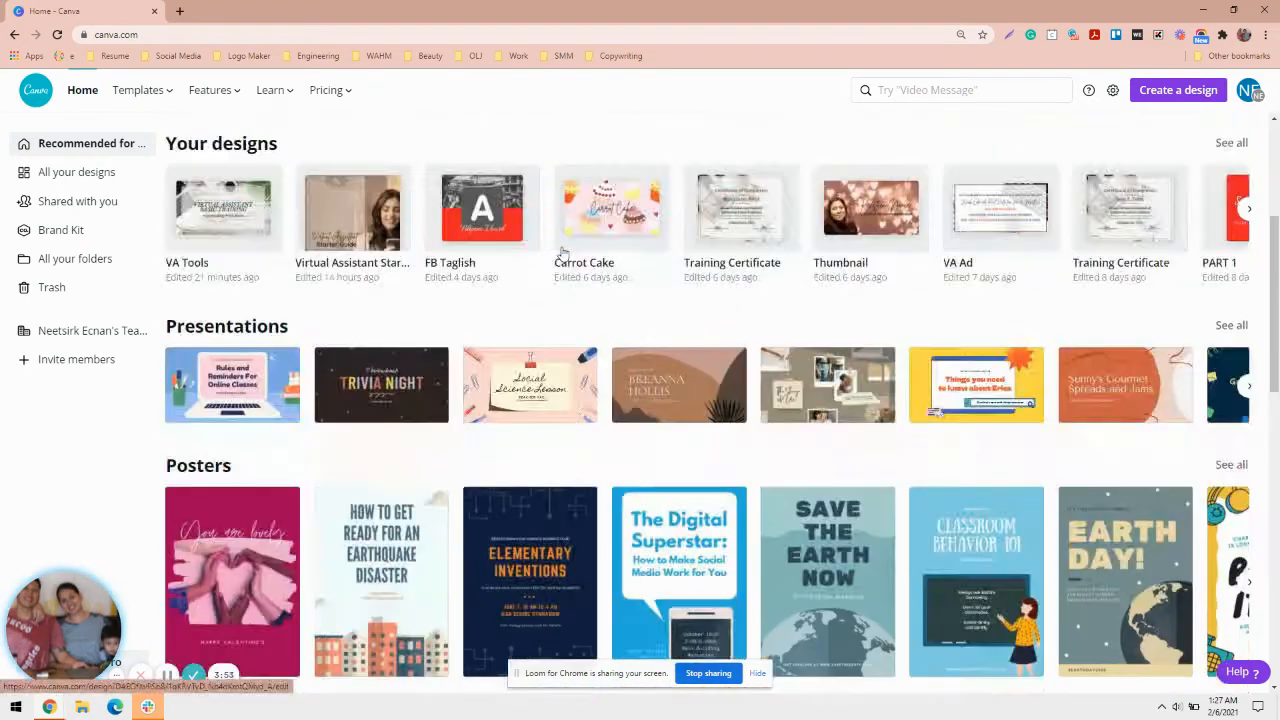
{"action": "scroll", "coordinate": [562, 252], "scroll_direction": "up", "scroll_amount": 3}
{"action": "scroll", "coordinate": [562, 254], "scroll_direction": "down", "scroll_amount": 3}
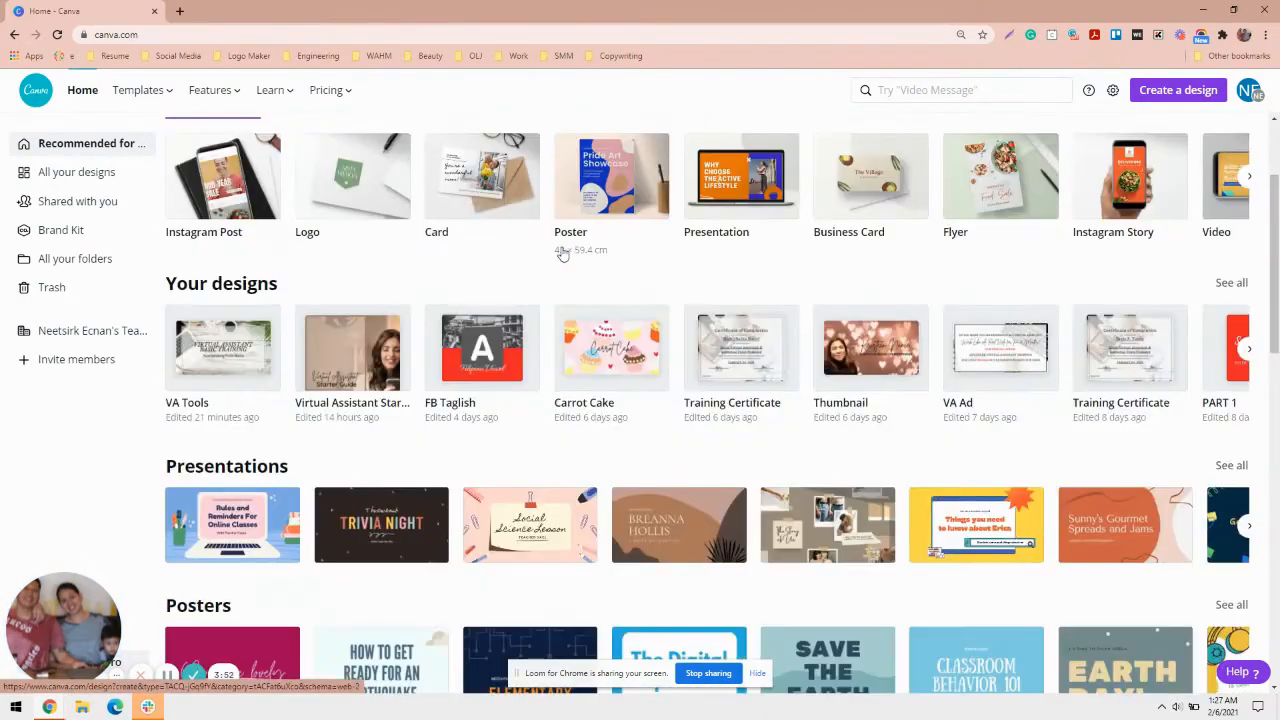
{"action": "scroll", "coordinate": [562, 252], "scroll_direction": "down", "scroll_amount": 5}
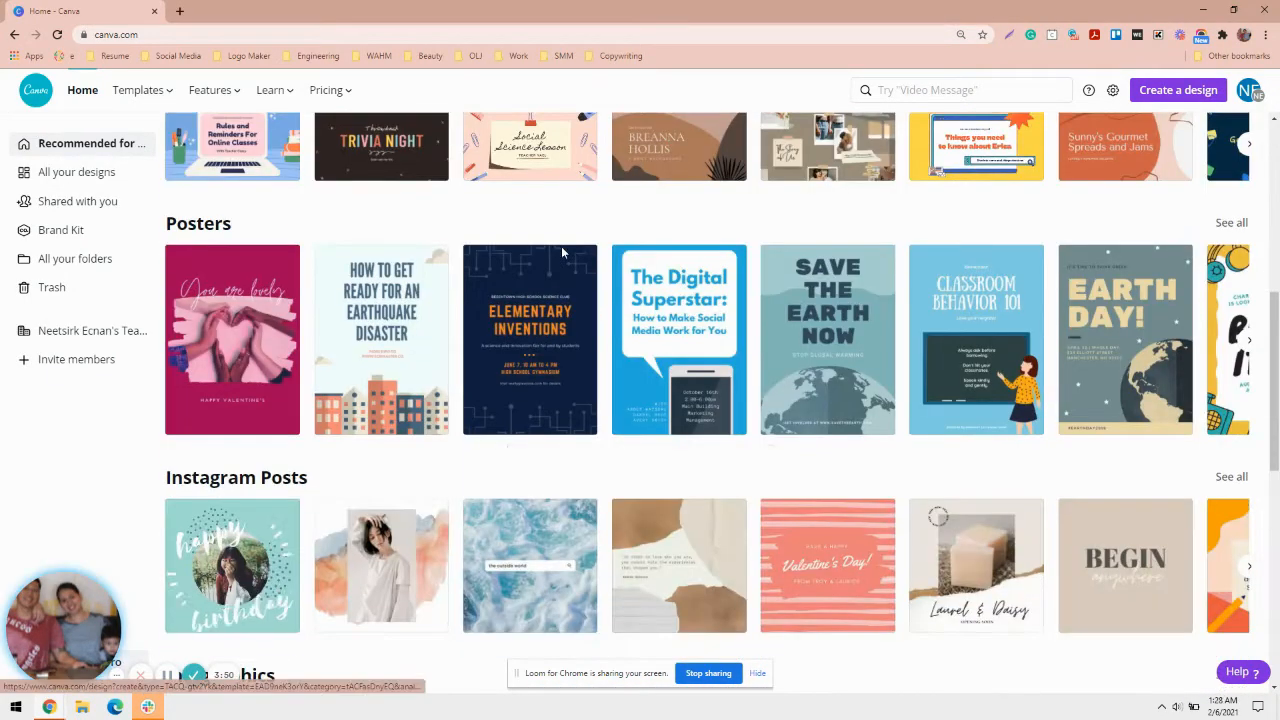
{"action": "scroll", "coordinate": [562, 254], "scroll_direction": "down", "scroll_amount": 1}
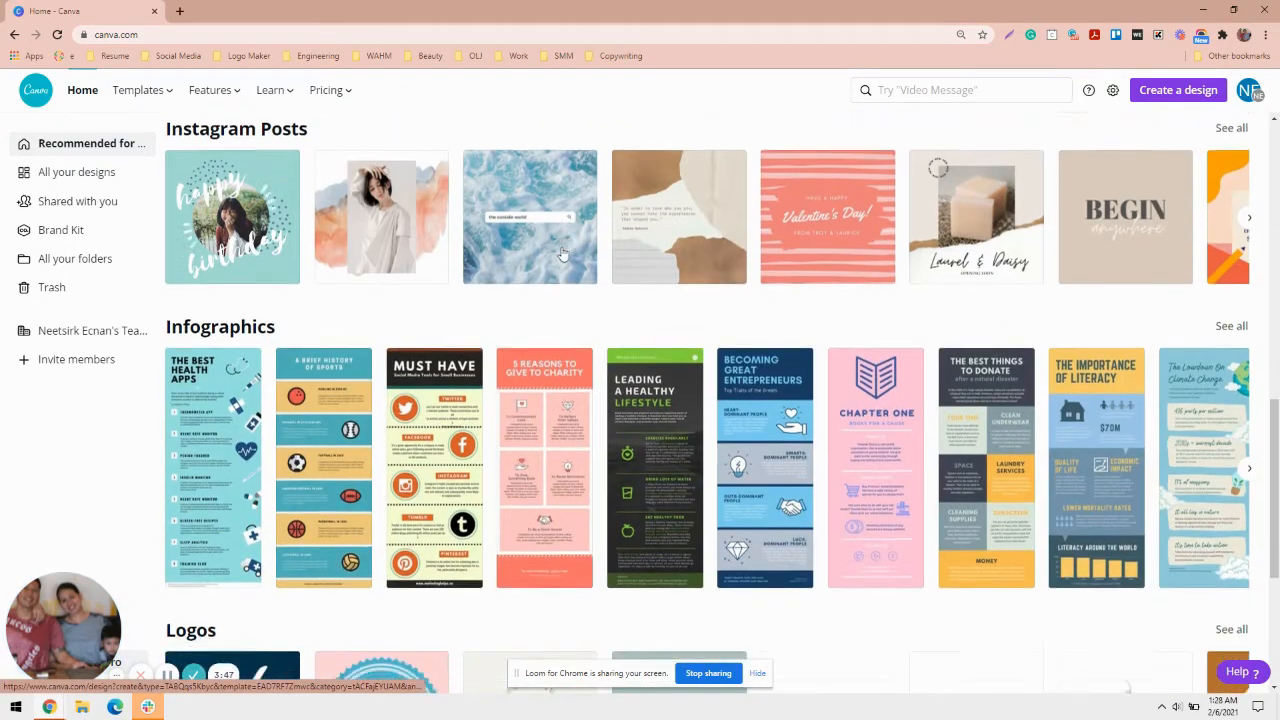
{"action": "scroll", "coordinate": [562, 254], "scroll_direction": "down", "scroll_amount": 5}
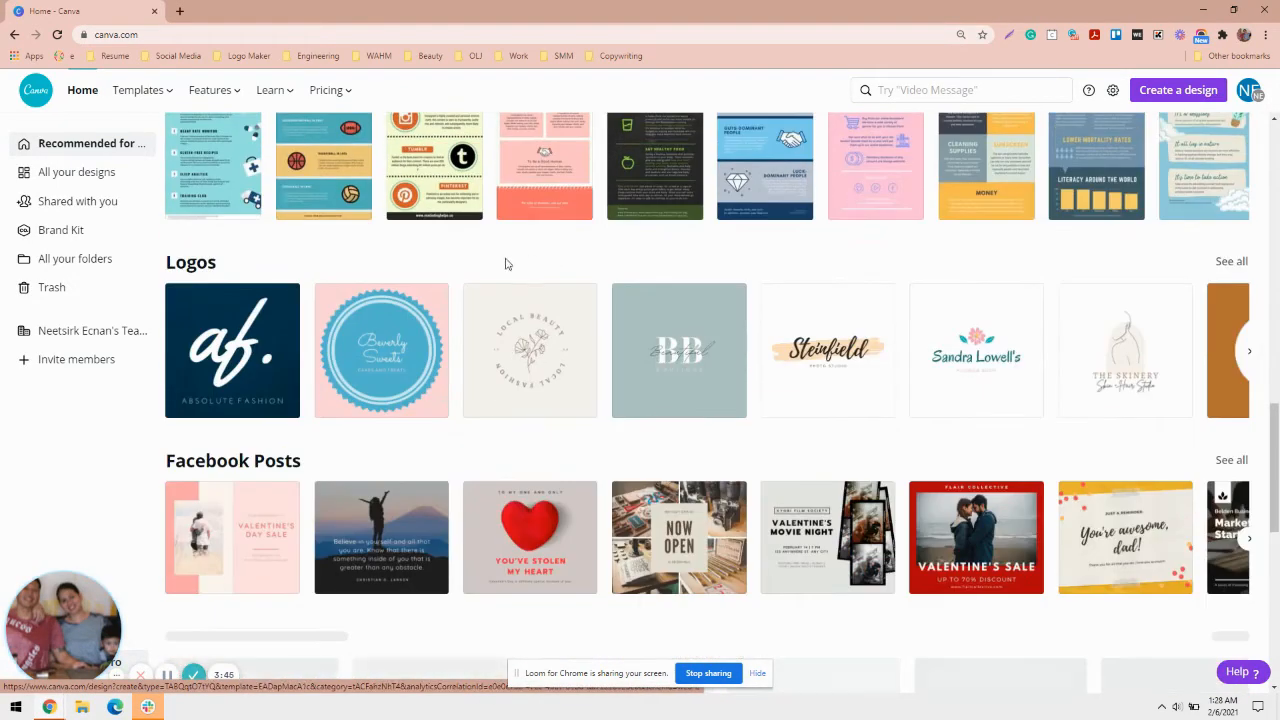
View the account's shared designs, all own designs and the Brand Kit page.
{"action": "left_click", "coordinate": [80, 201]}
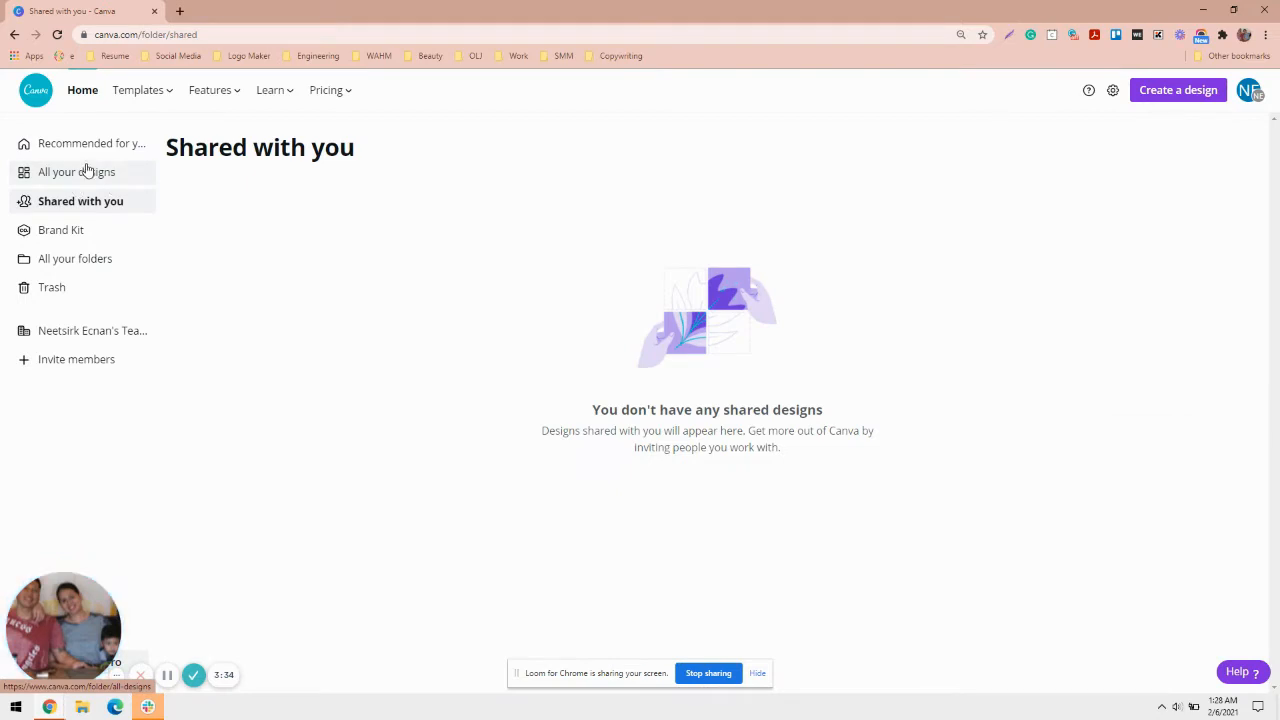
{"action": "left_click", "coordinate": [103, 172]}
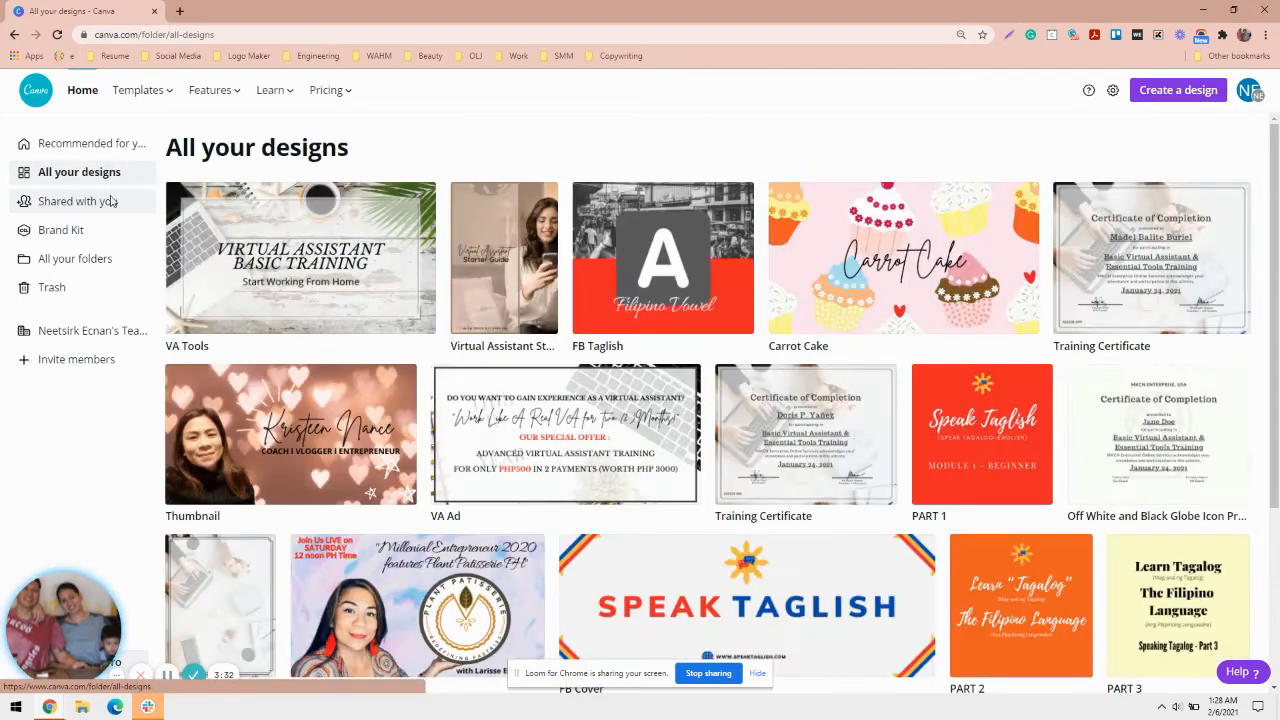
{"action": "left_click", "coordinate": [103, 203]}
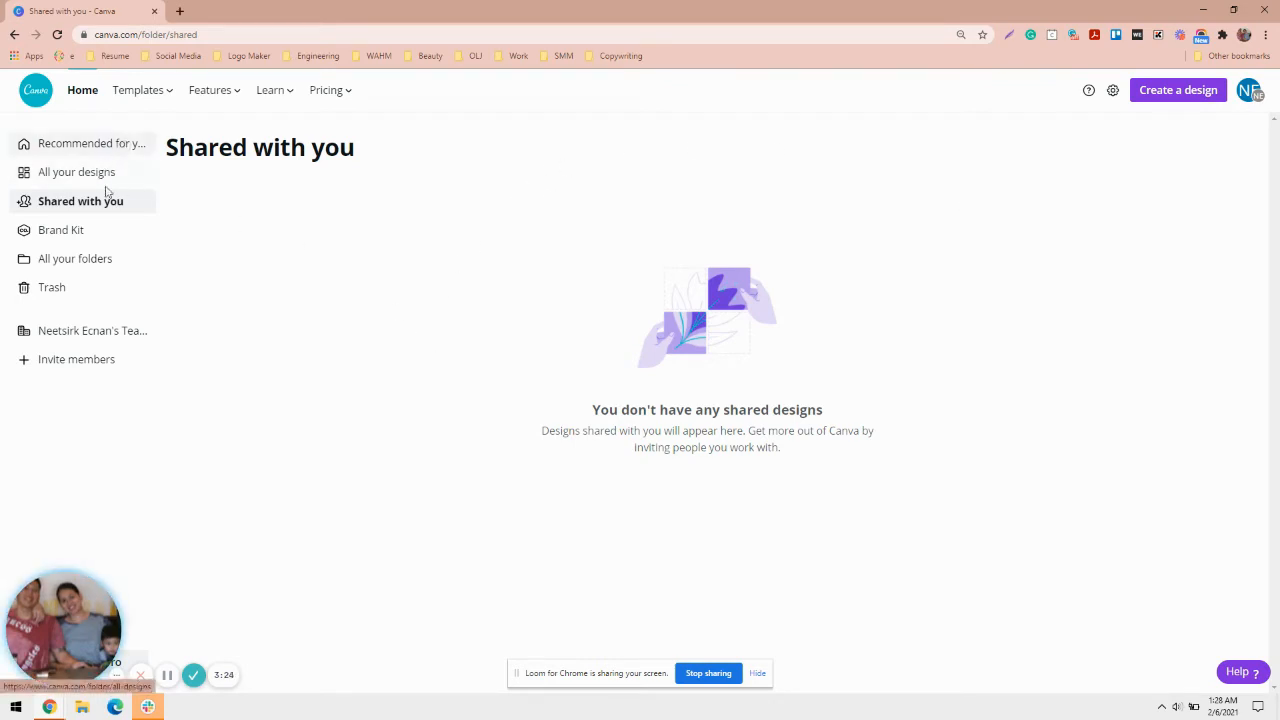
{"action": "left_click", "coordinate": [100, 231]}
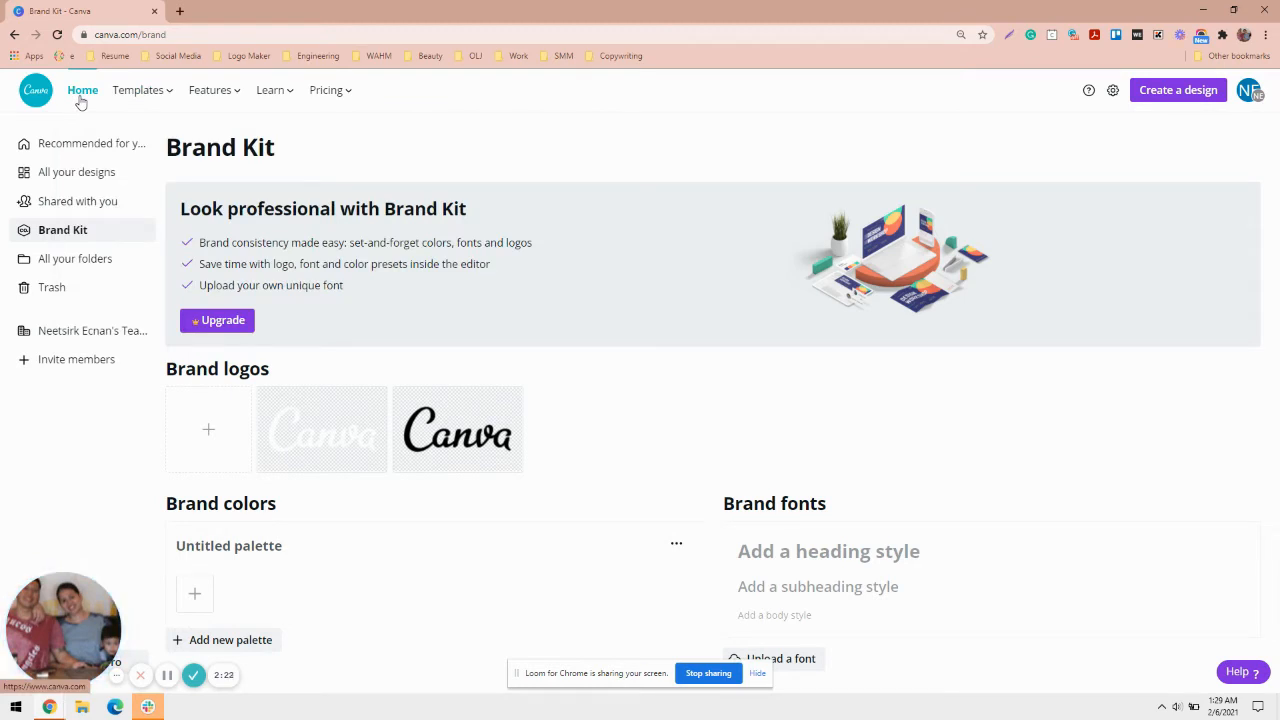
Look over the site's Templates, Features and Learn categories.
{"action": "mouse_move", "coordinate": [141, 96]}
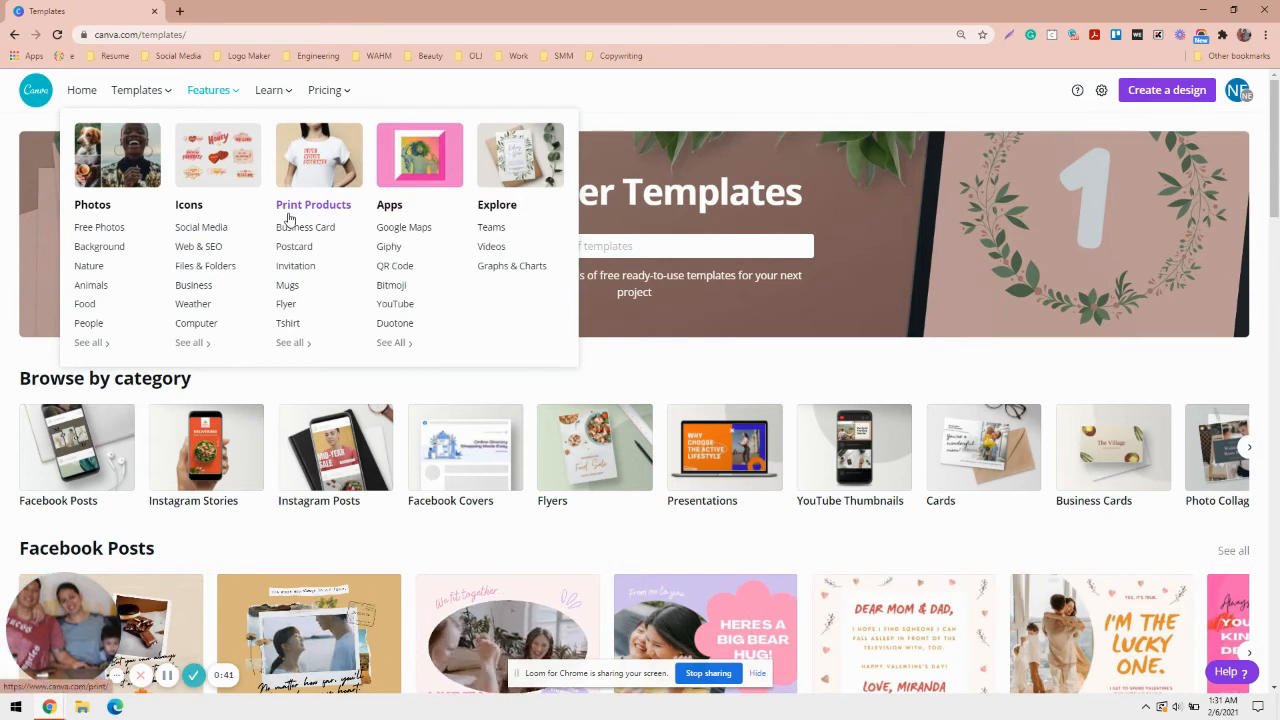
{"action": "left_click", "coordinate": [279, 96]}
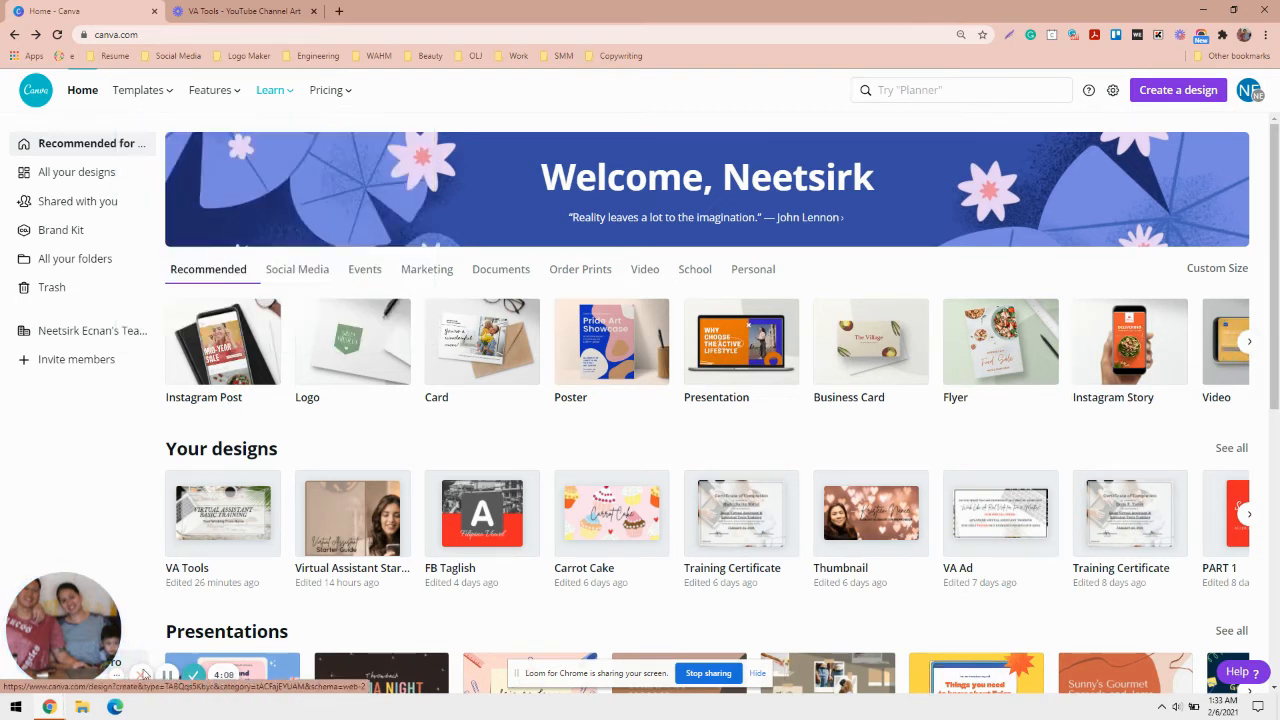
{"action": "left_click", "coordinate": [167, 675]}
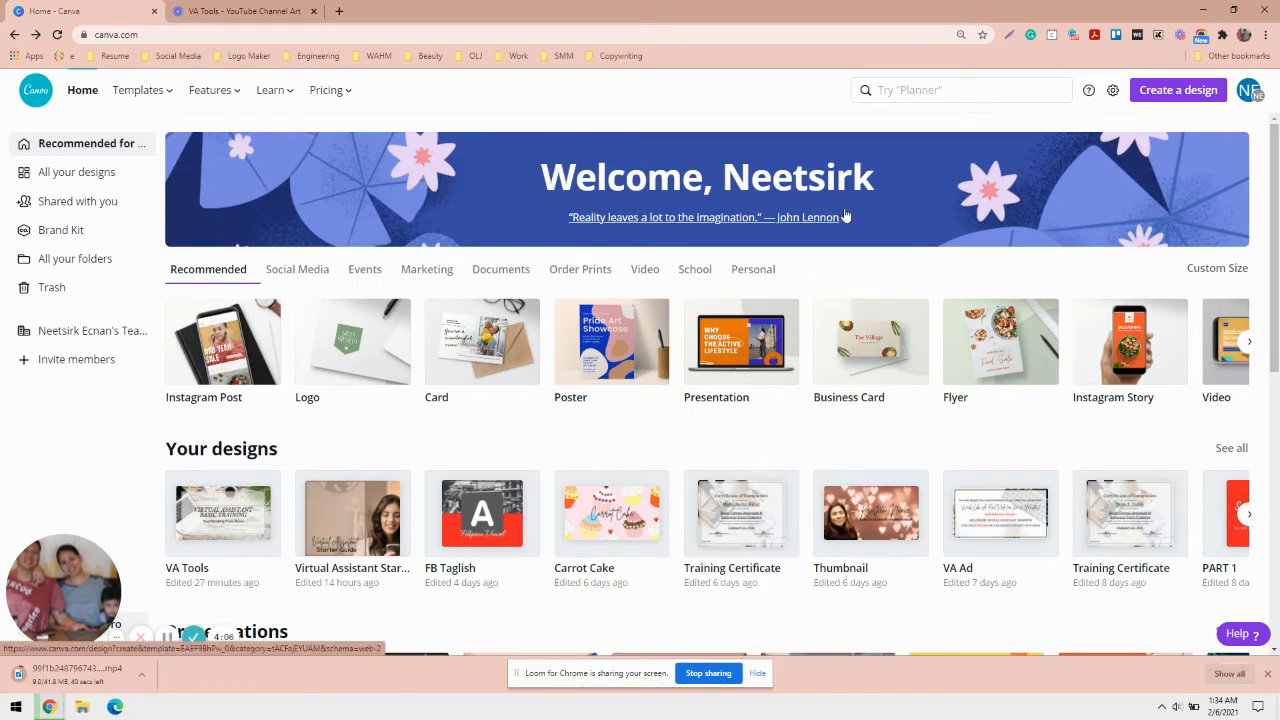
Examine the site search suggestions, the help option and the account options.
{"action": "left_click", "coordinate": [960, 89]}
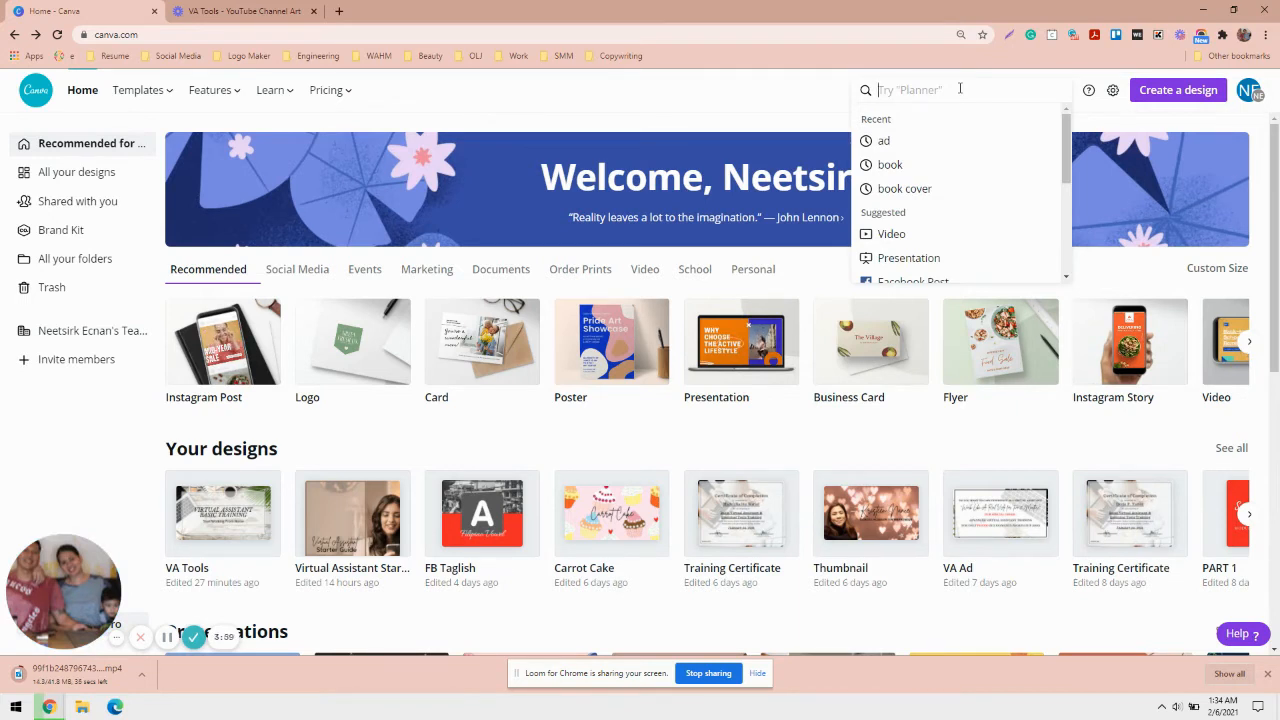
{"action": "scroll", "coordinate": [1000, 135], "scroll_direction": "down", "scroll_amount": 3}
{"action": "scroll", "coordinate": [1008, 146], "scroll_direction": "up", "scroll_amount": 3}
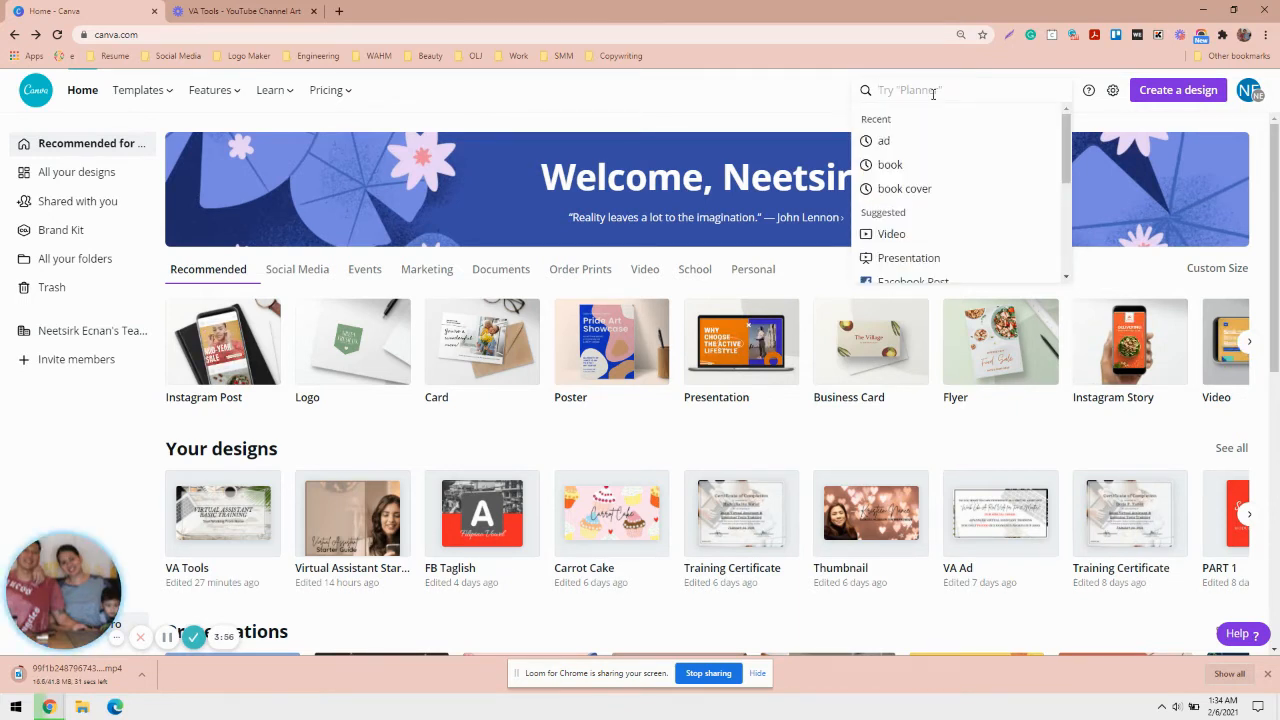
{"action": "left_click", "coordinate": [1091, 95]}
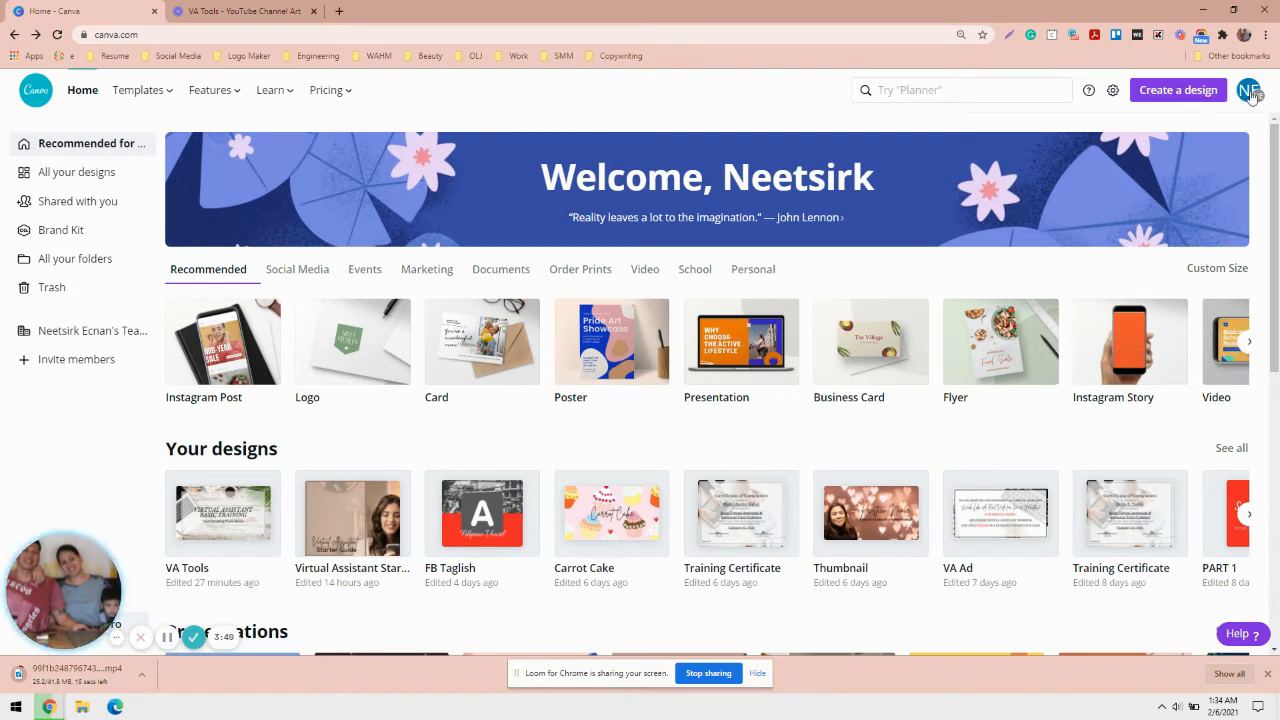
{"action": "left_click", "coordinate": [1256, 94]}
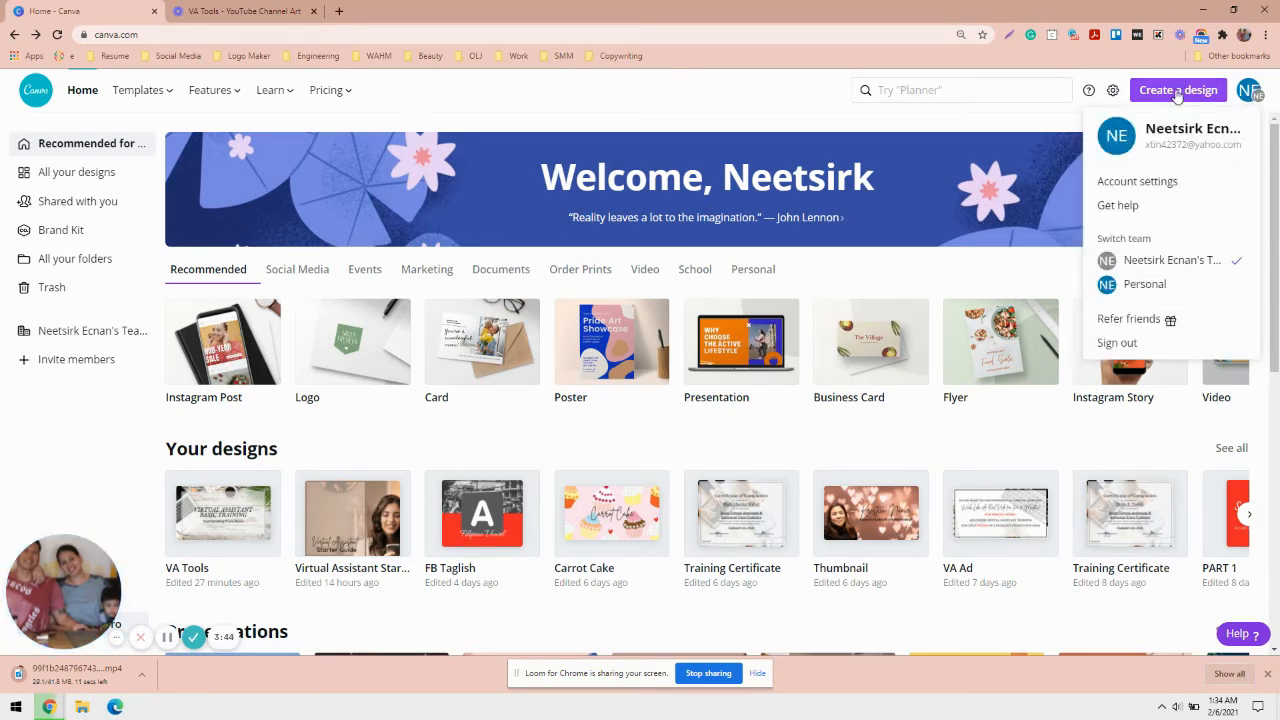
Create a new blank Instagram Post design of 1080 × 1080 px.
{"action": "left_click", "coordinate": [1190, 90]}
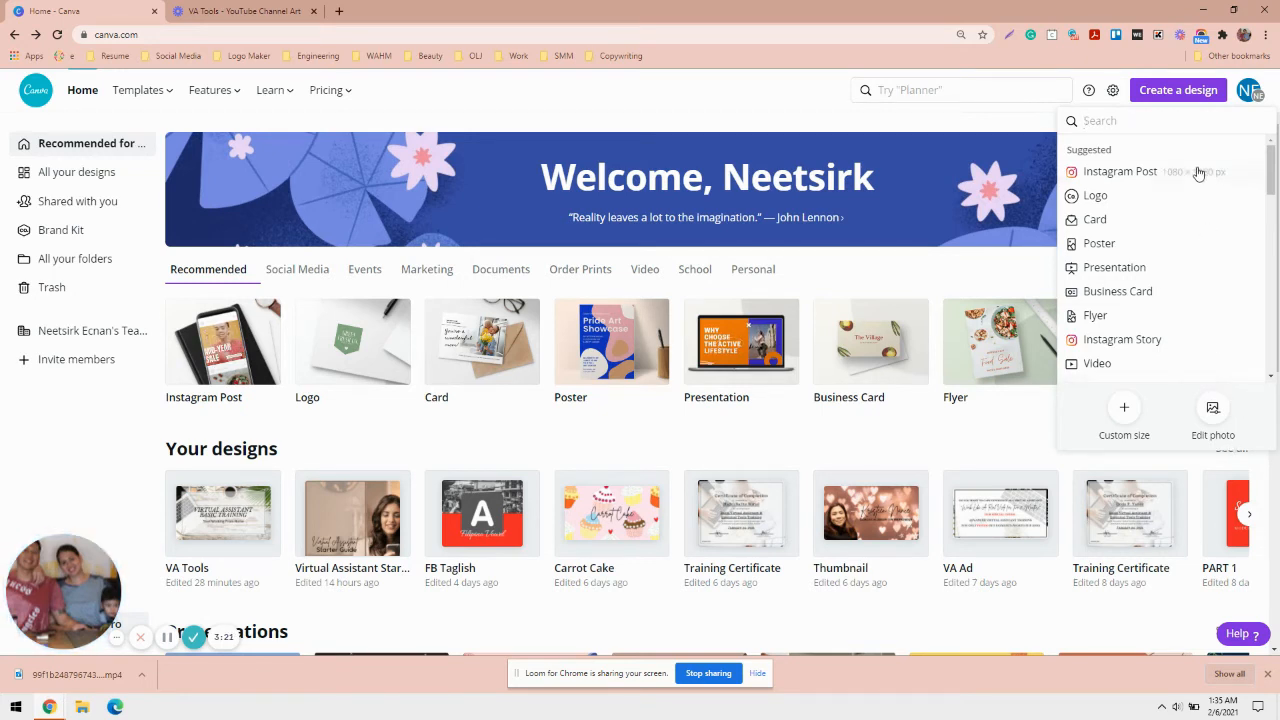
{"action": "left_click", "coordinate": [1172, 96]}
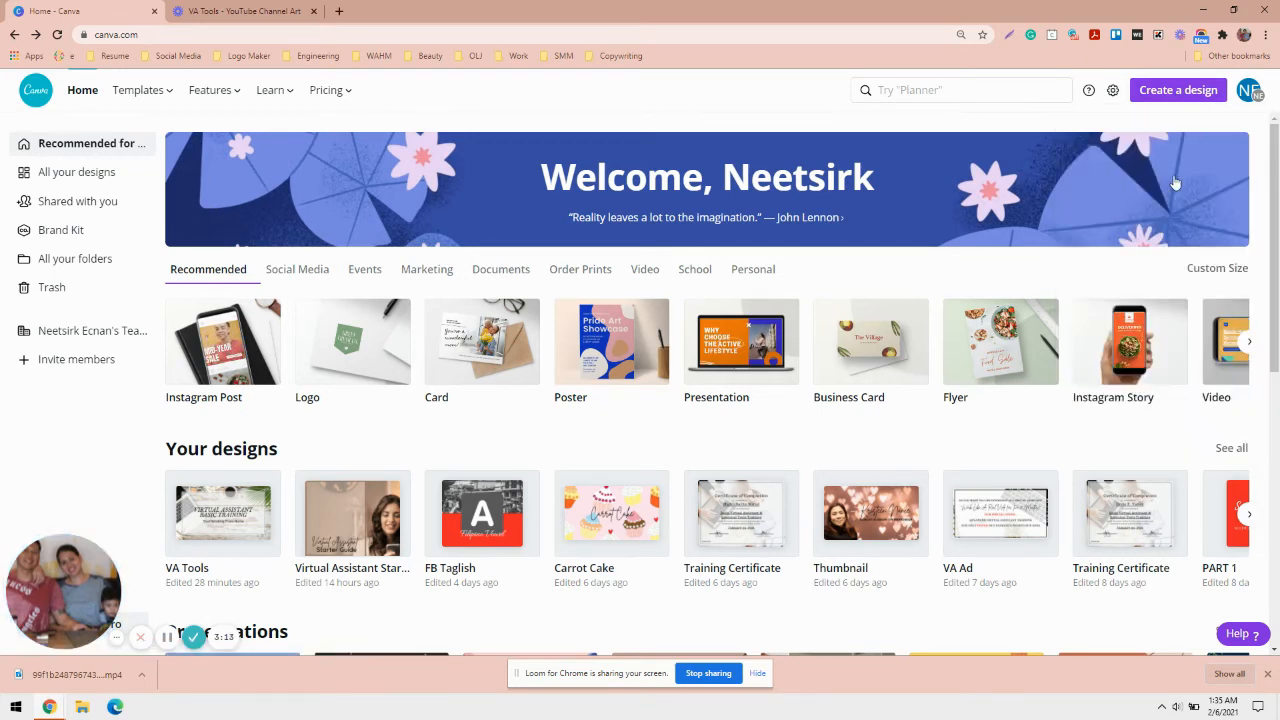
{"action": "left_click", "coordinate": [1176, 91]}
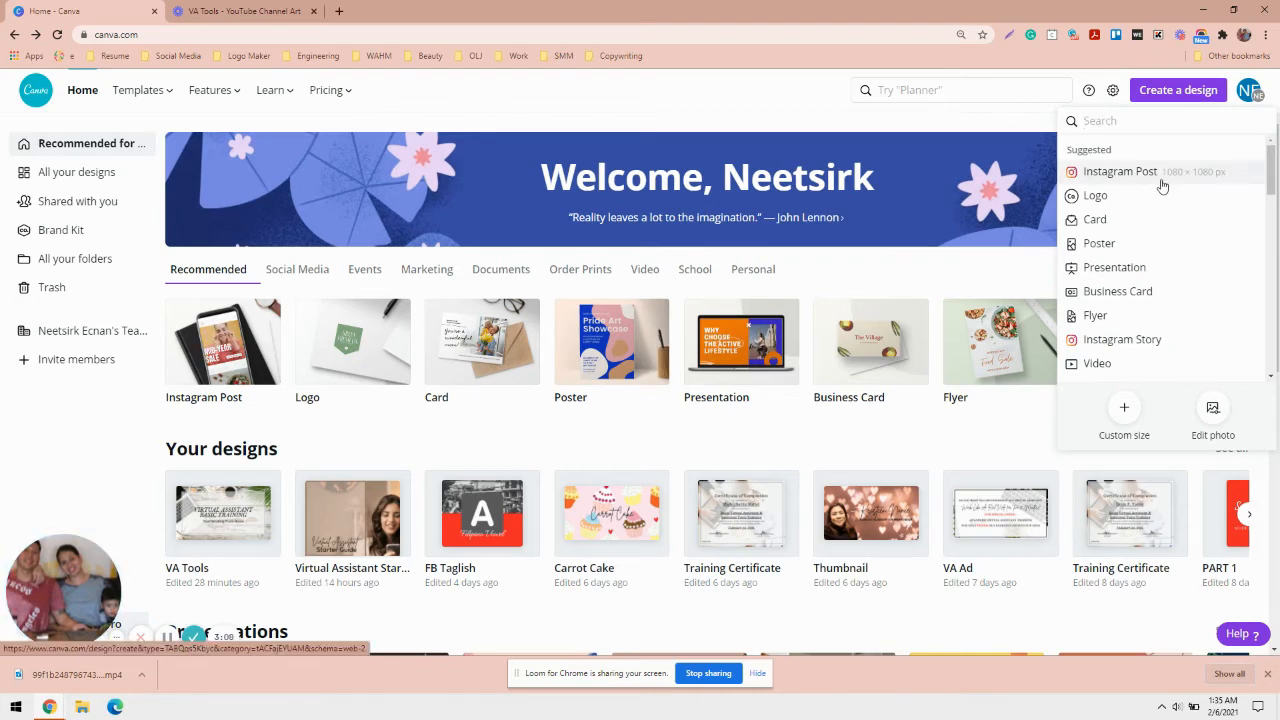
{"action": "left_click", "coordinate": [1160, 178]}
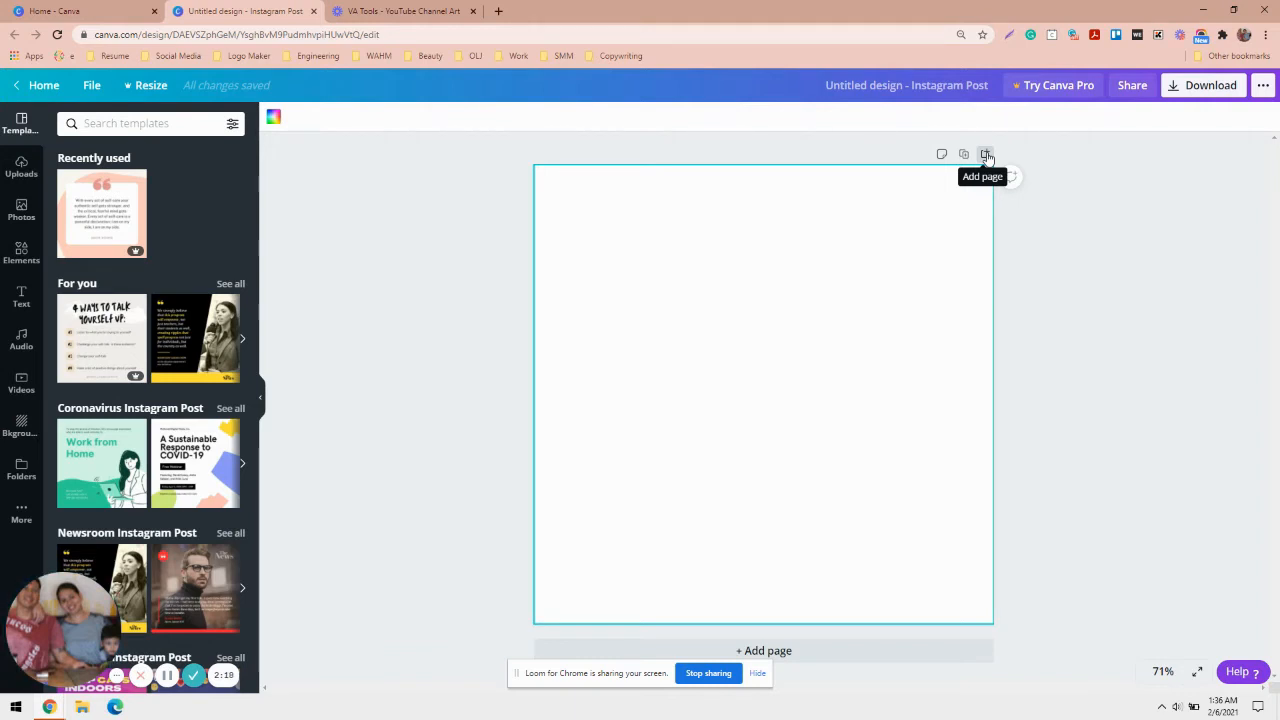
Rename the untitled design as "Instagram Post".
{"action": "left_click", "coordinate": [904, 85]}
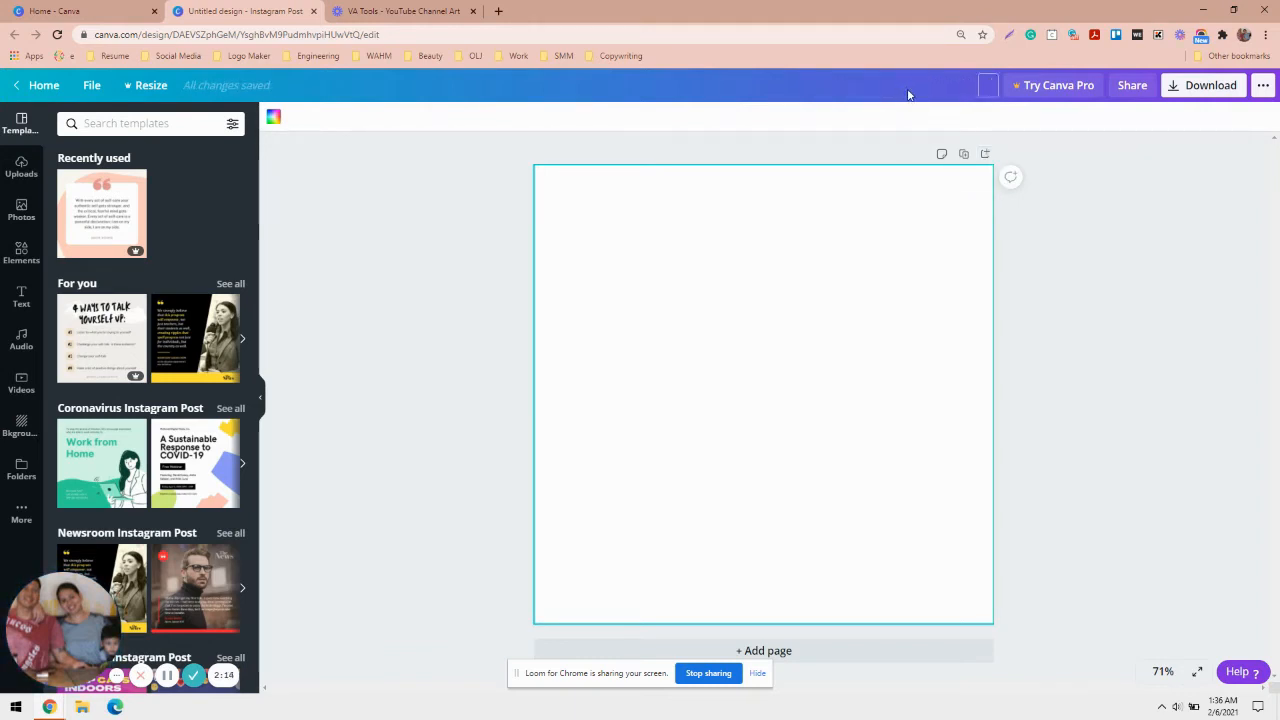
{"action": "type", "text": "Instagram Post"}
{"action": "left_click", "coordinate": [460, 298]}
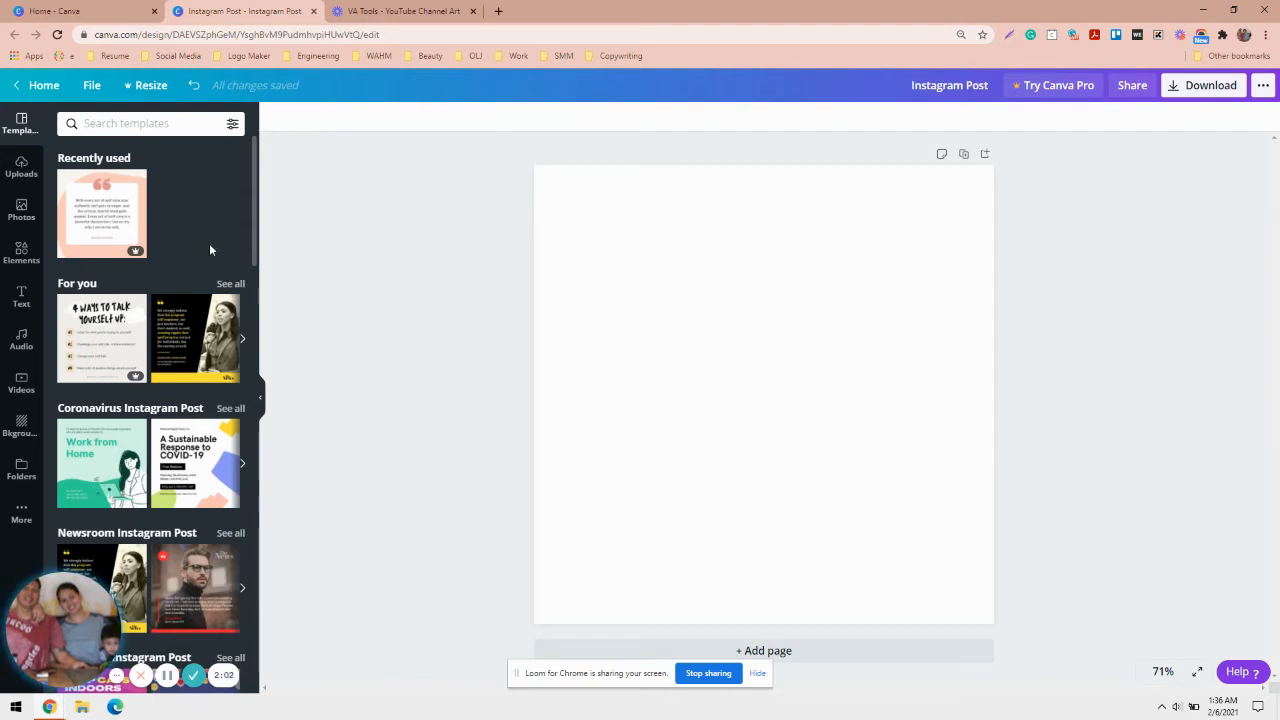
Apply the "Stay Positive, Stay Focused, Stay Strong" sunset template from the Summer Instagram Post category to the blank page.
{"action": "scroll", "coordinate": [174, 303], "scroll_direction": "down", "scroll_amount": 1}
{"action": "scroll", "coordinate": [207, 305], "scroll_direction": "up", "scroll_amount": 1}
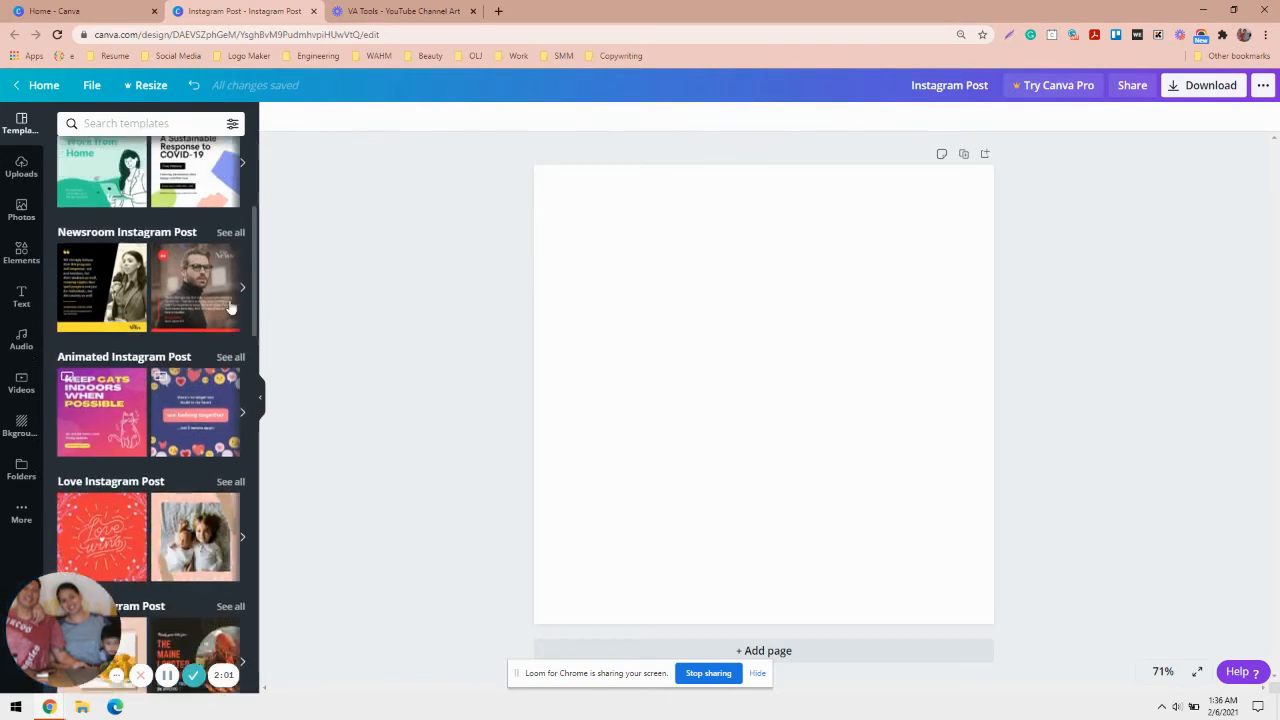
{"action": "left_click", "coordinate": [167, 675]}
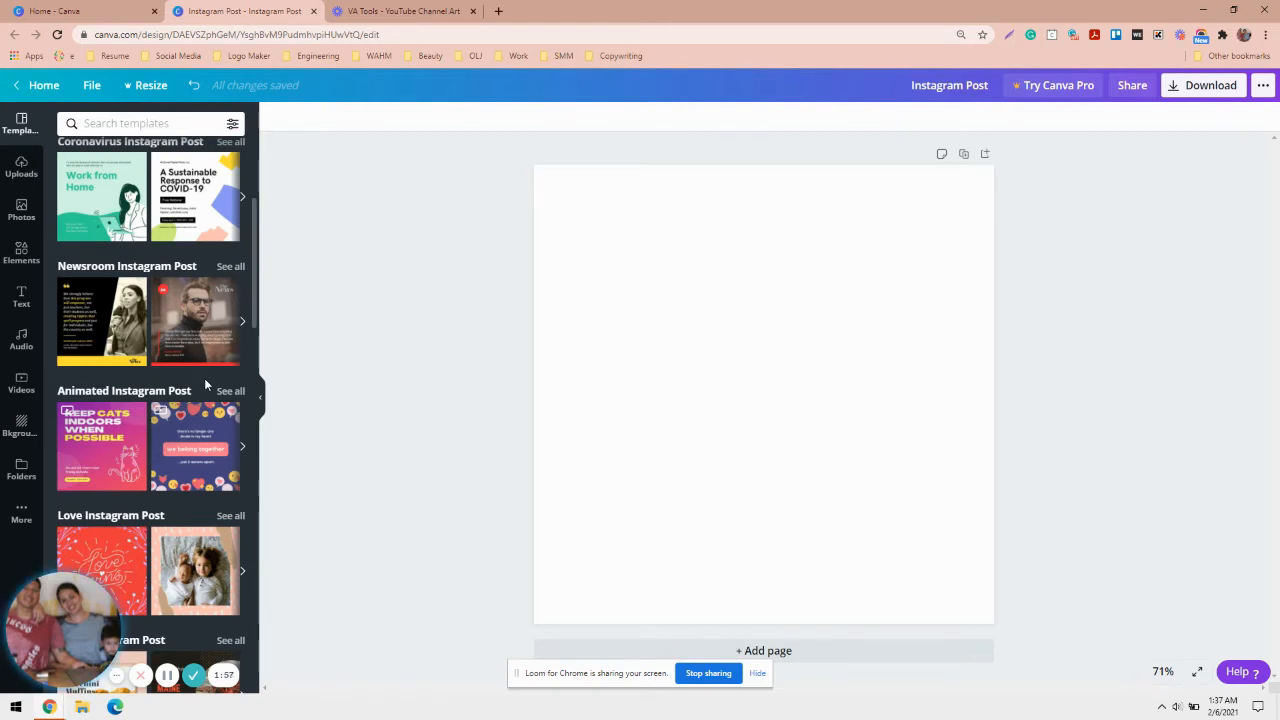
{"action": "scroll", "coordinate": [163, 292], "scroll_direction": "down", "scroll_amount": 3}
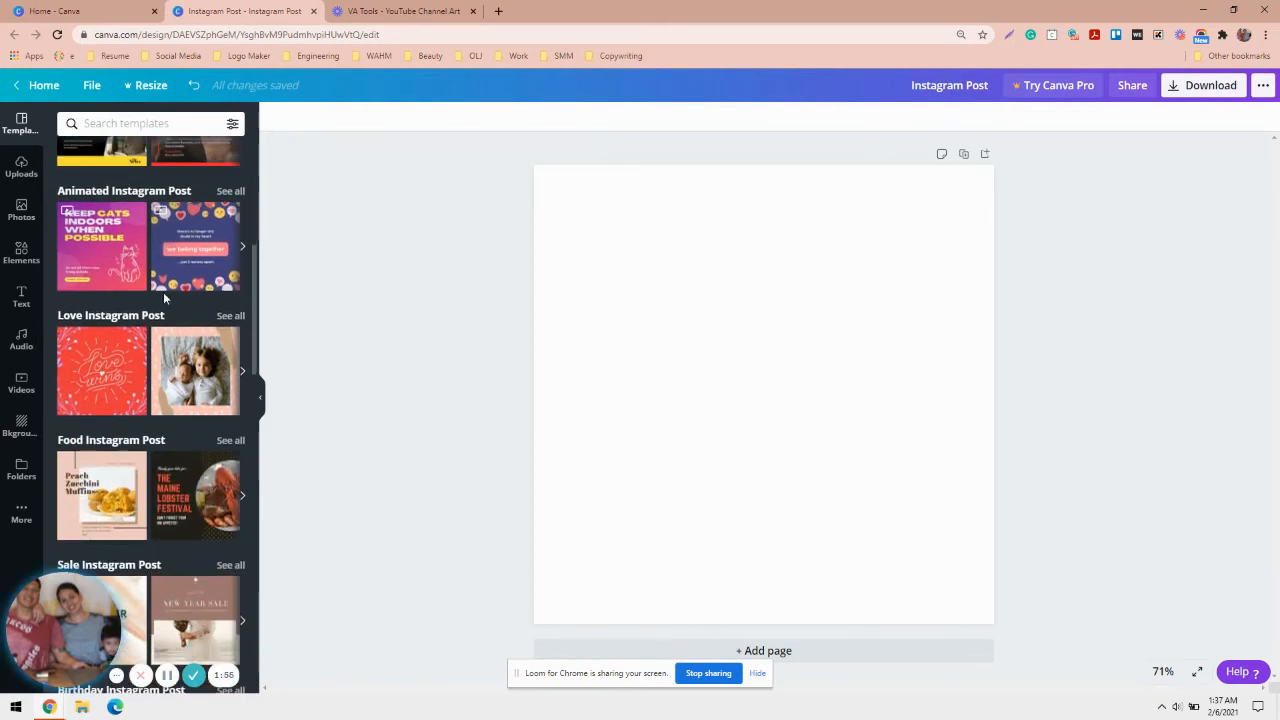
{"action": "scroll", "coordinate": [163, 292], "scroll_direction": "down", "scroll_amount": 4}
{"action": "scroll", "coordinate": [165, 298], "scroll_direction": "down", "scroll_amount": 2}
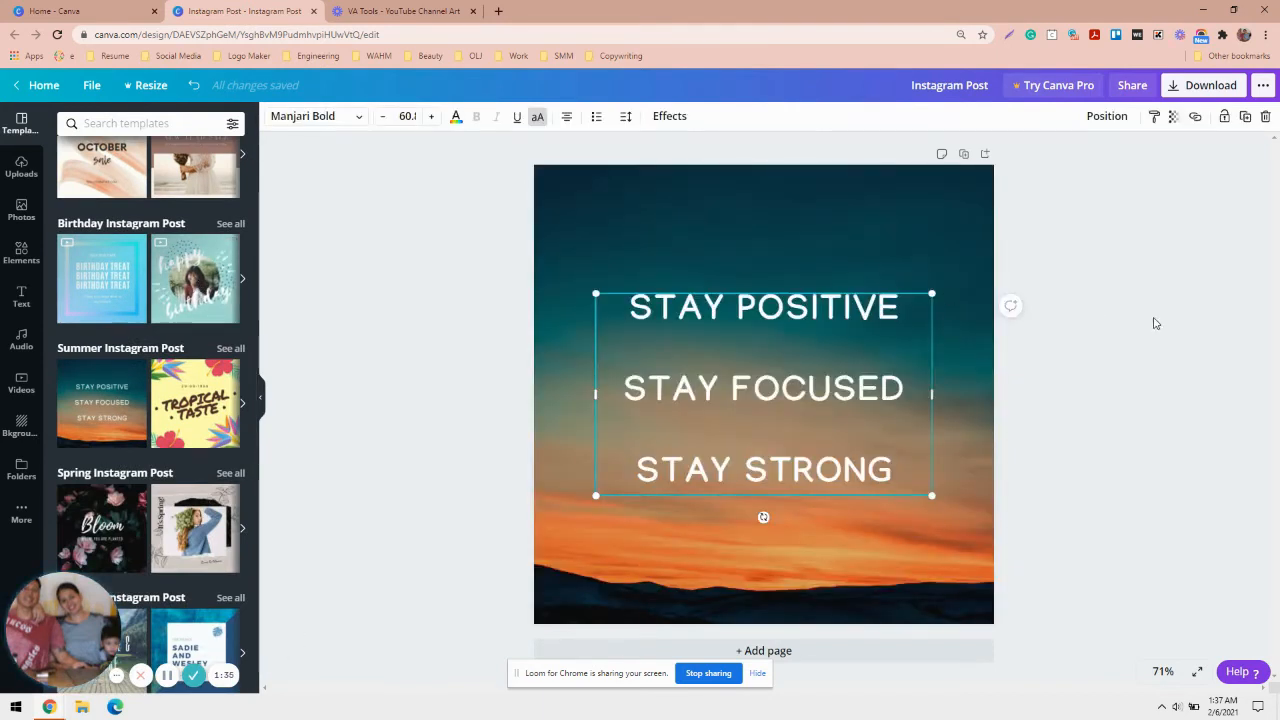
Scale the three-line "Stay Positive, Stay Focused, Stay Strong" text block down slightly toward its lower-right corner.
{"action": "left_click", "coordinate": [1155, 323]}
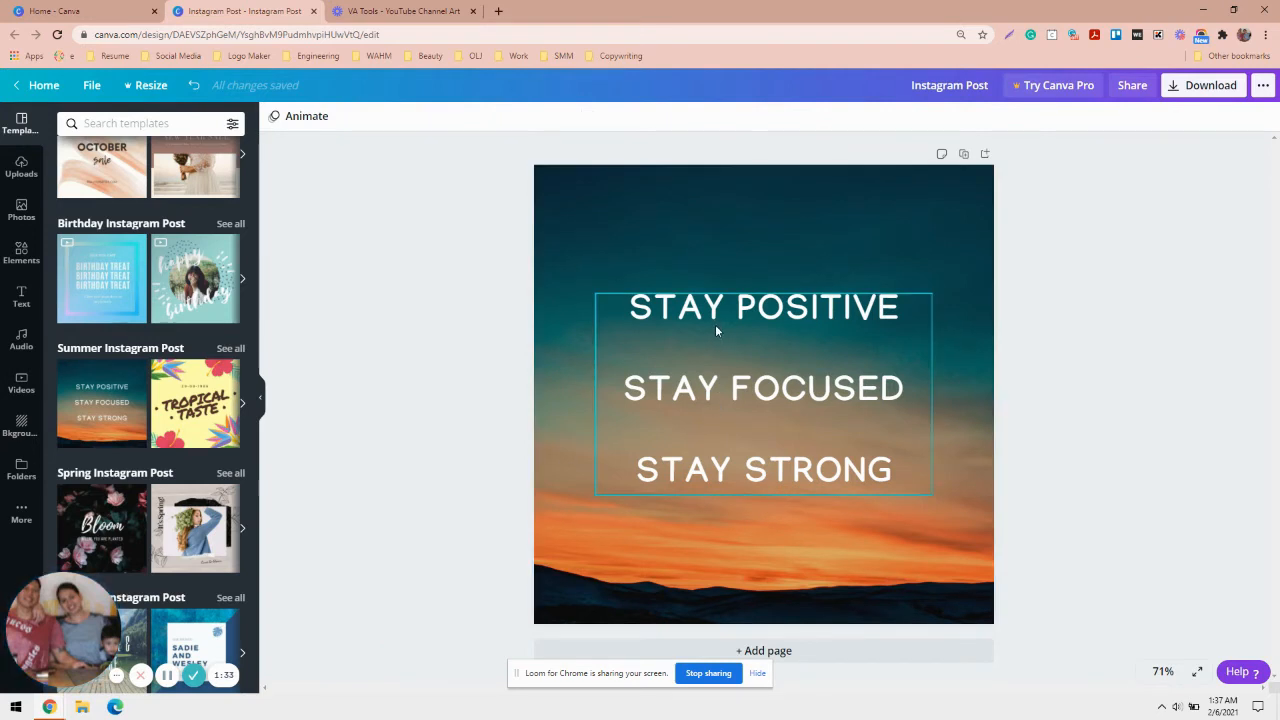
{"action": "left_click", "coordinate": [778, 397]}
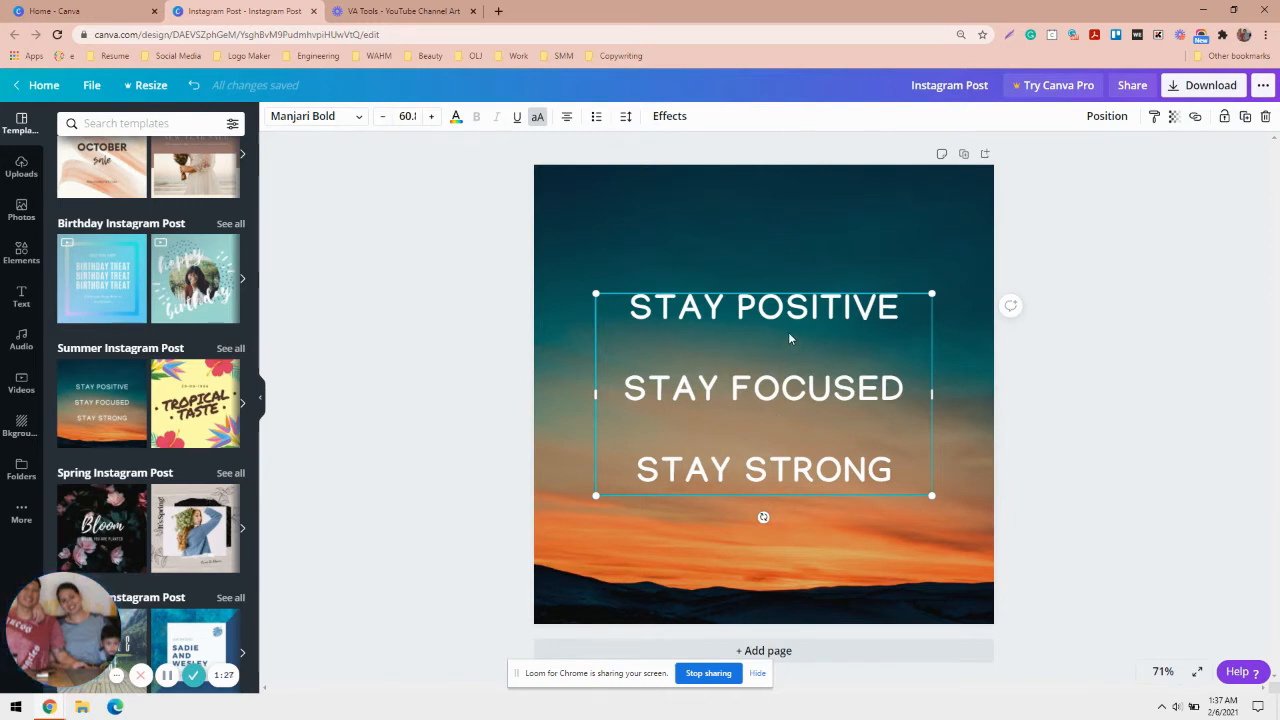
{"action": "double_click", "coordinate": [760, 309]}
{"action": "left_click_drag", "start_coordinate": [592, 285], "coordinate": [636, 307]}
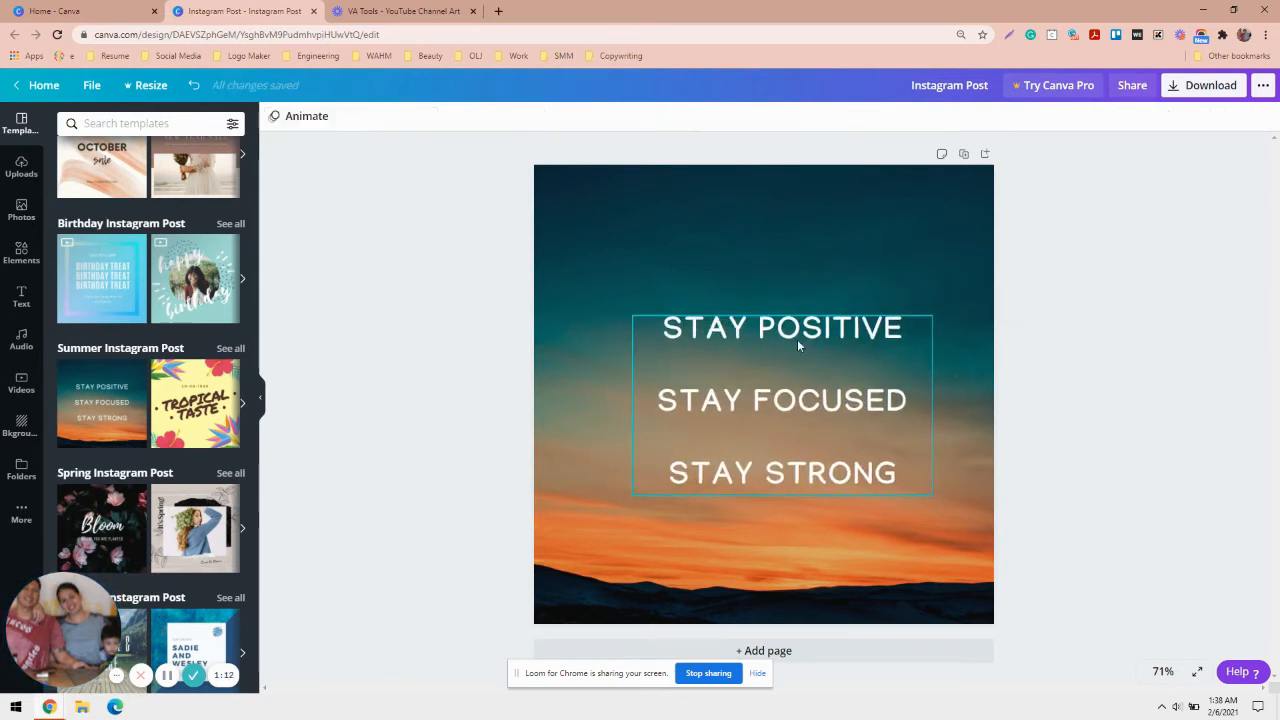
Add a second page to the design and set its background colour to white.
{"action": "left_click", "coordinate": [941, 153]}
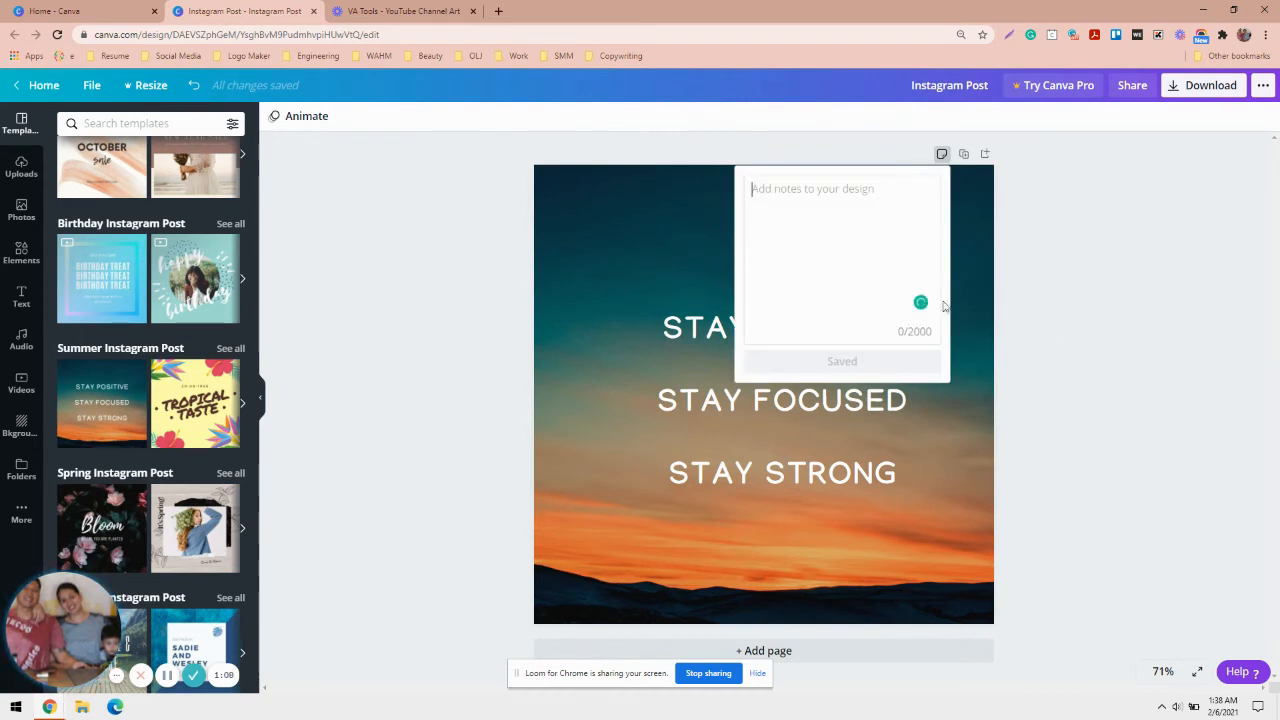
{"action": "left_click", "coordinate": [964, 155]}
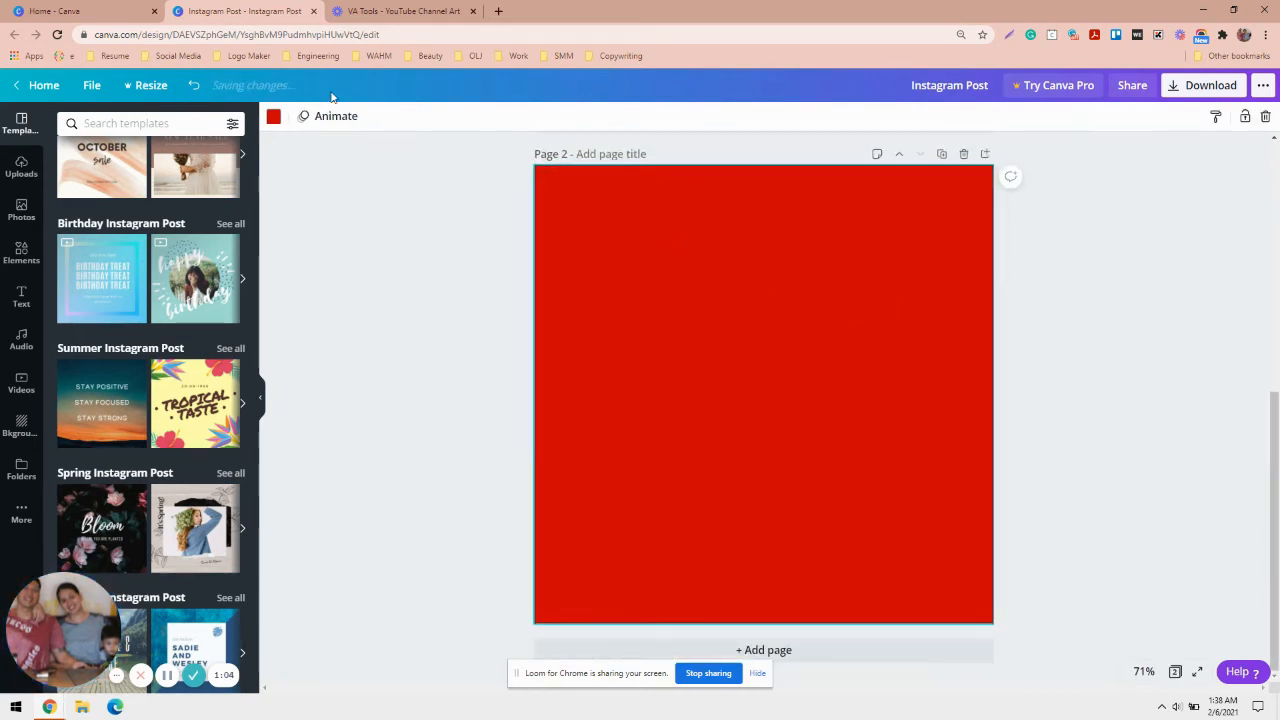
{"action": "left_click", "coordinate": [273, 116]}
{"action": "left_click", "coordinate": [229, 361]}
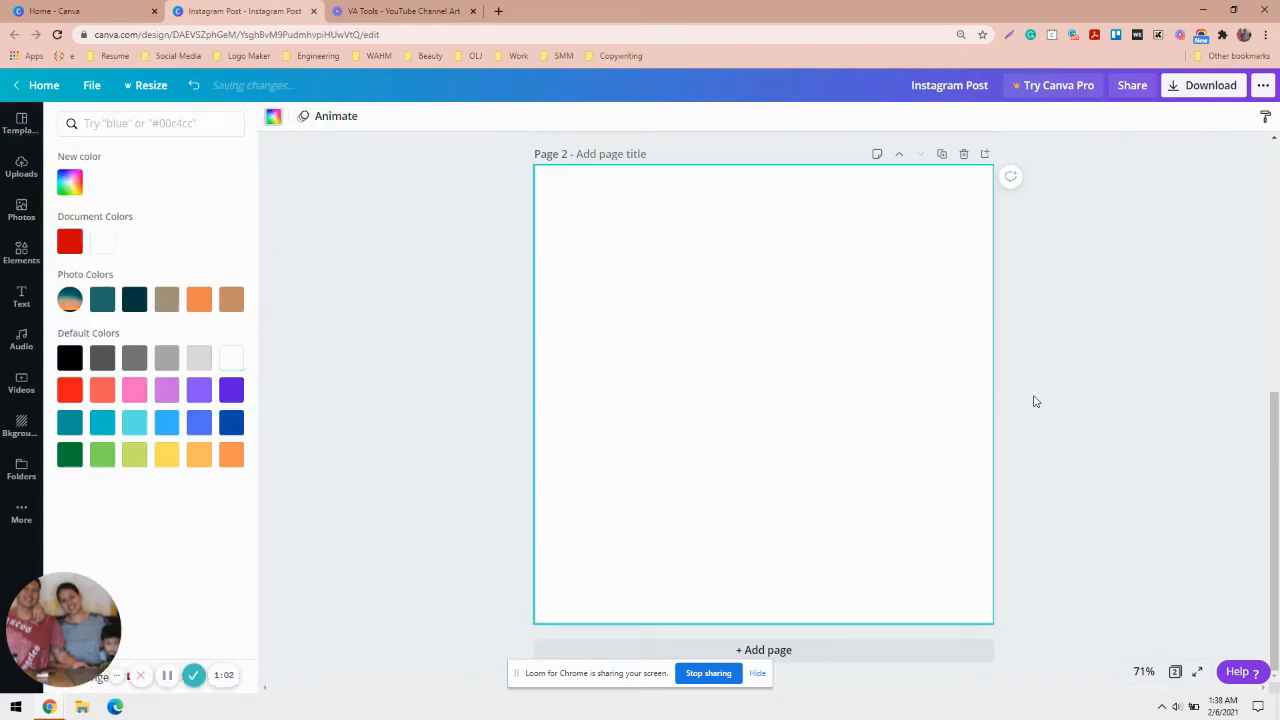
{"action": "left_click", "coordinate": [1044, 397]}
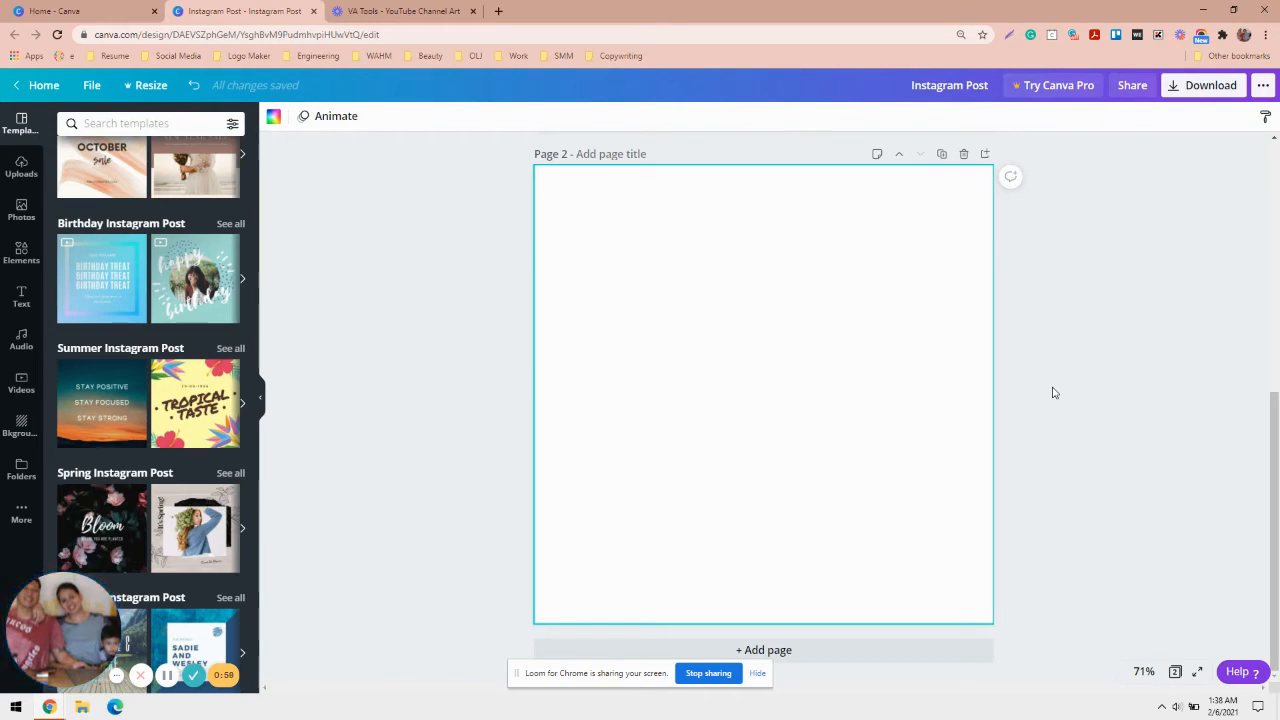
Open the stock photo library beside the blank second page.
{"action": "left_click", "coordinate": [14, 170]}
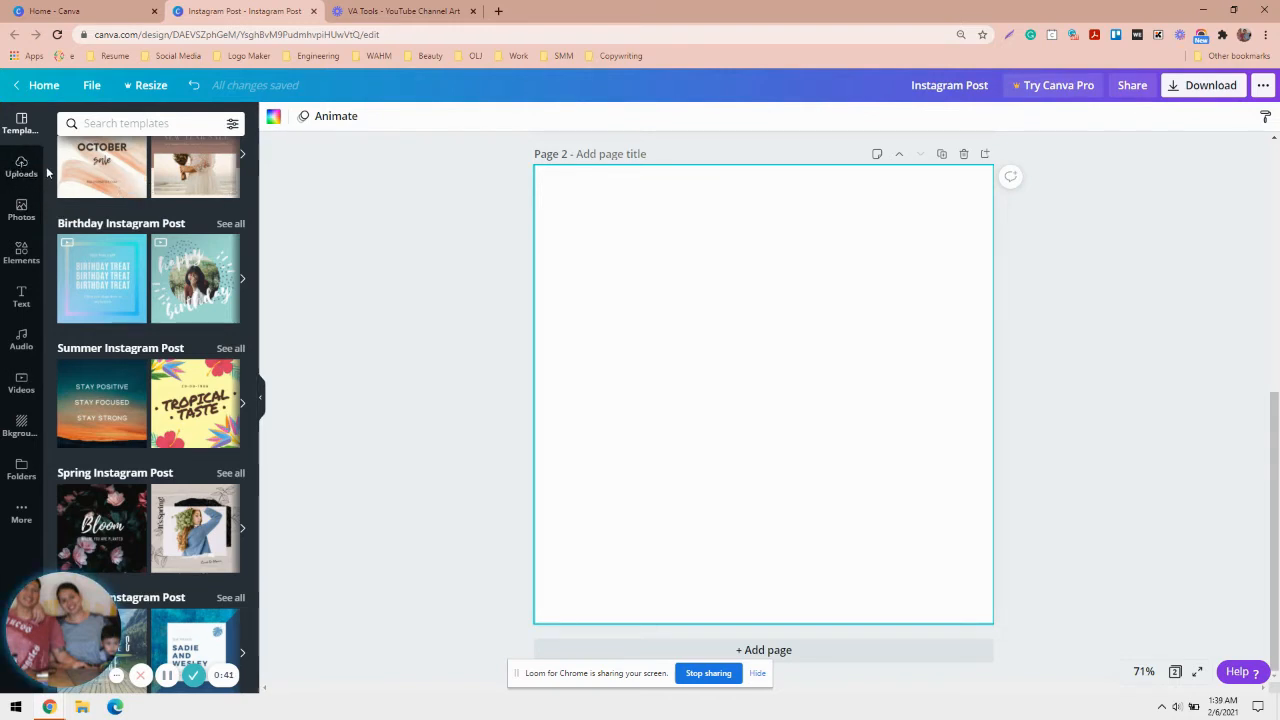
{"action": "left_click", "coordinate": [22, 209]}
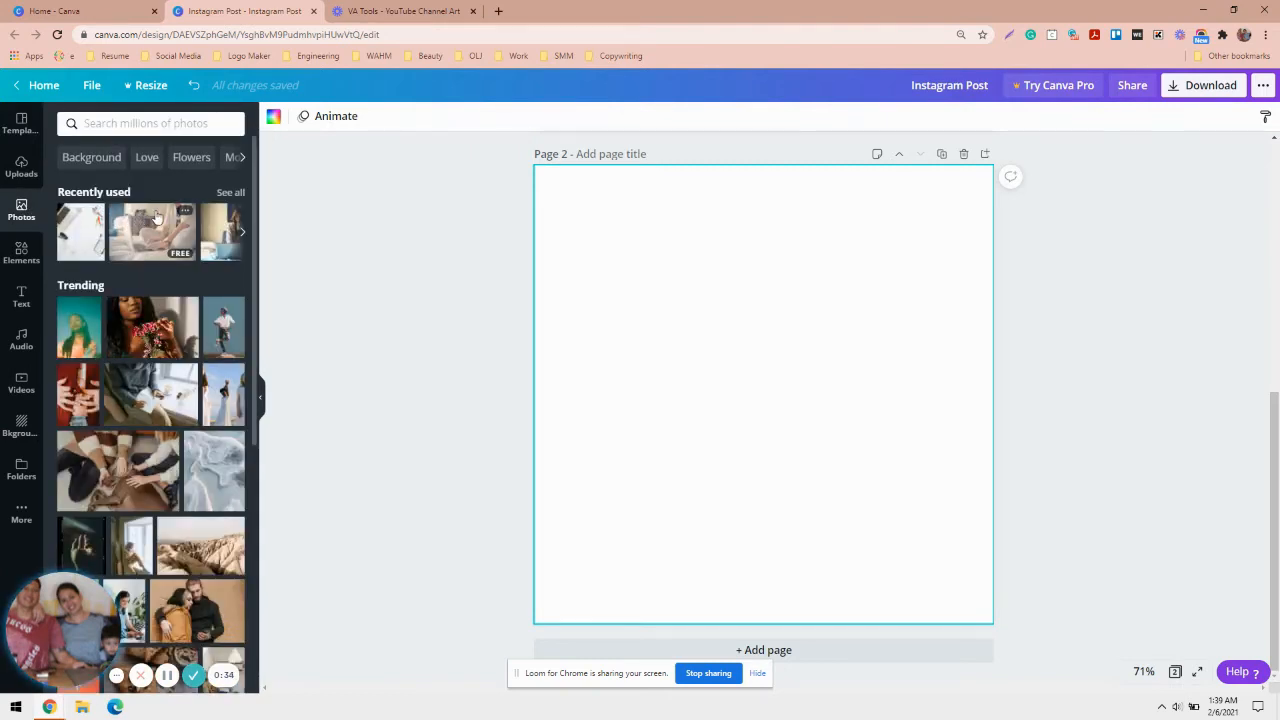
Search the photo library for "pie" and place the free overhead photo of hands cutting a pumpkin pie on page 2.
{"action": "scroll", "coordinate": [226, 258], "scroll_direction": "down", "scroll_amount": 3}
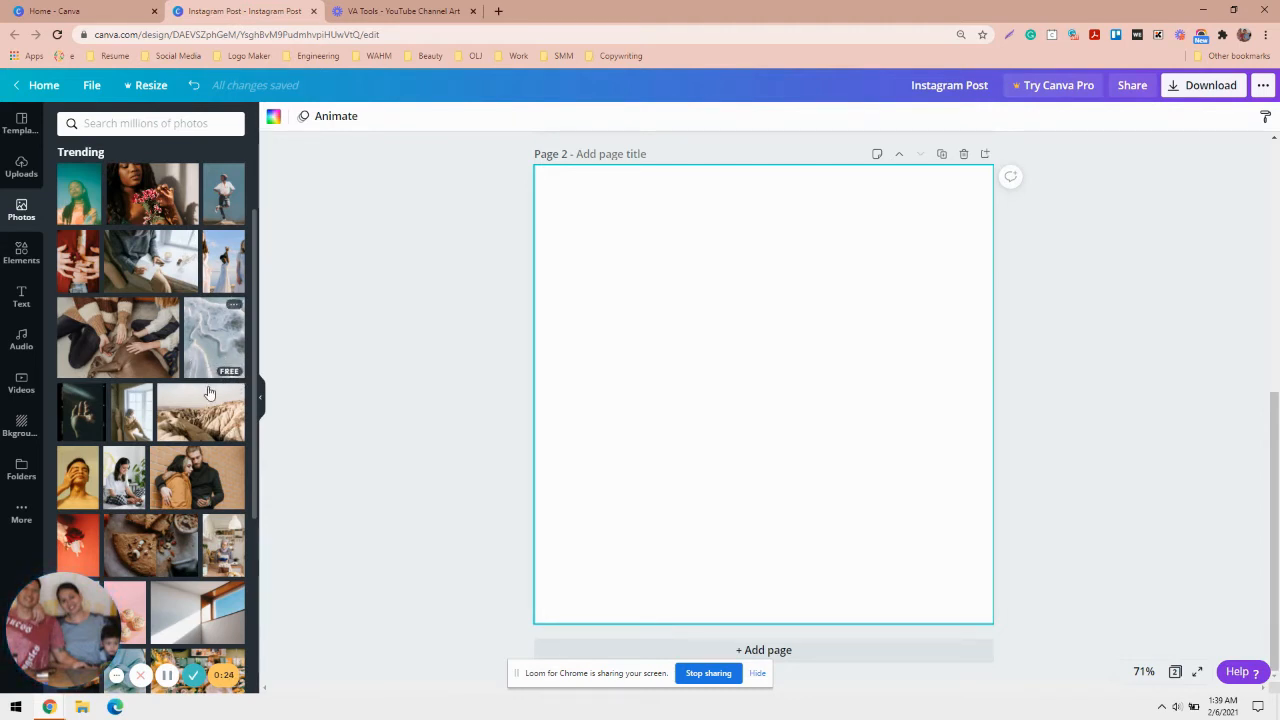
{"action": "scroll", "coordinate": [150, 380], "scroll_direction": "down", "scroll_amount": 1}
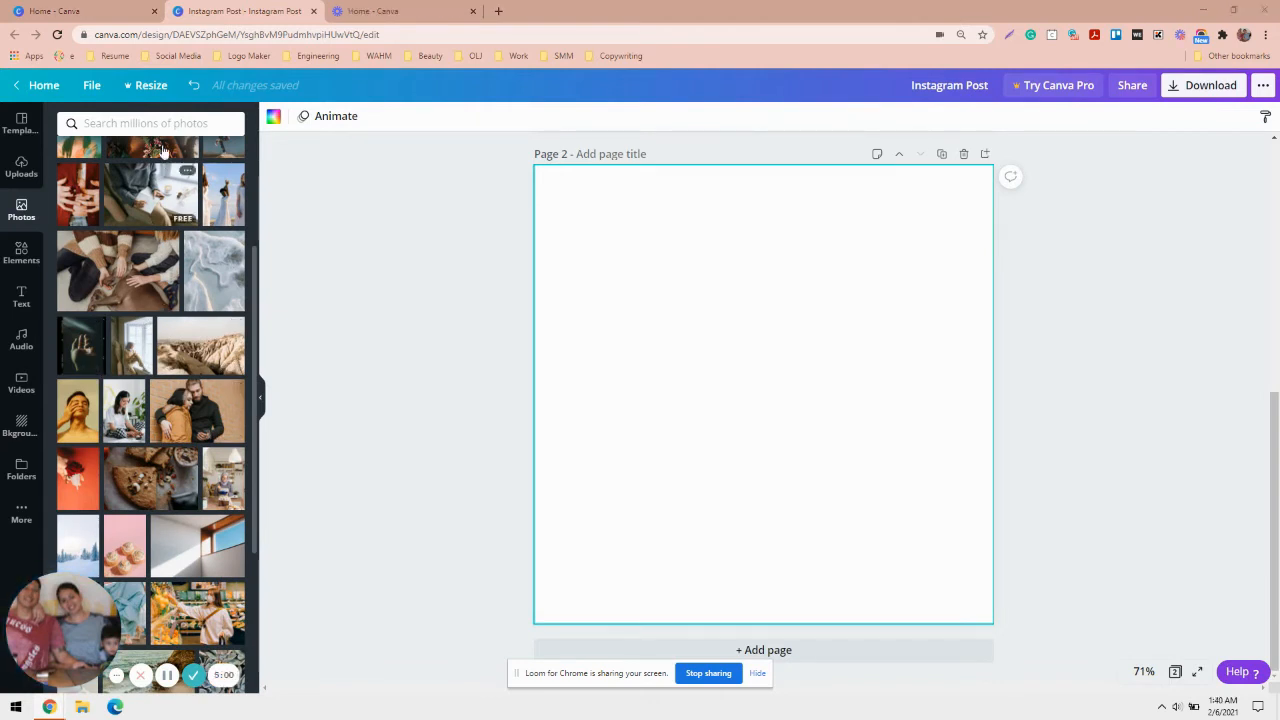
{"action": "left_click", "coordinate": [157, 121]}
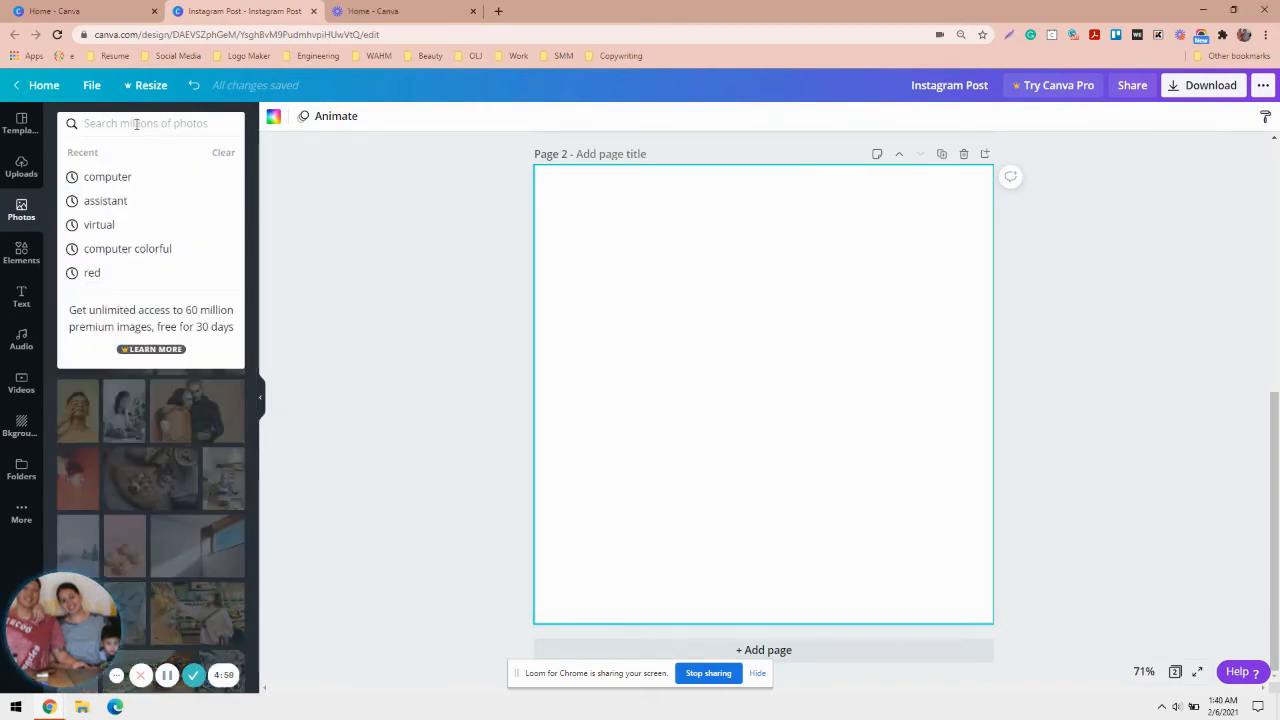
{"action": "type", "text": "pie"}
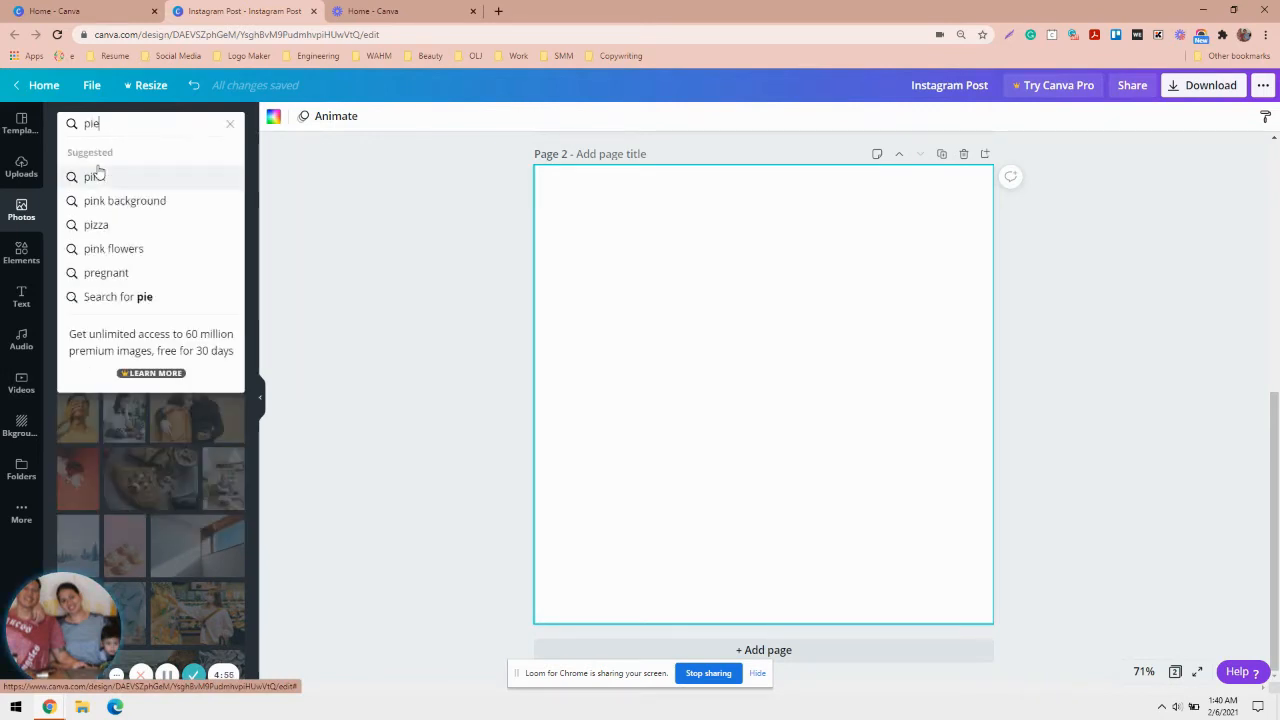
{"action": "key", "text": "Return"}
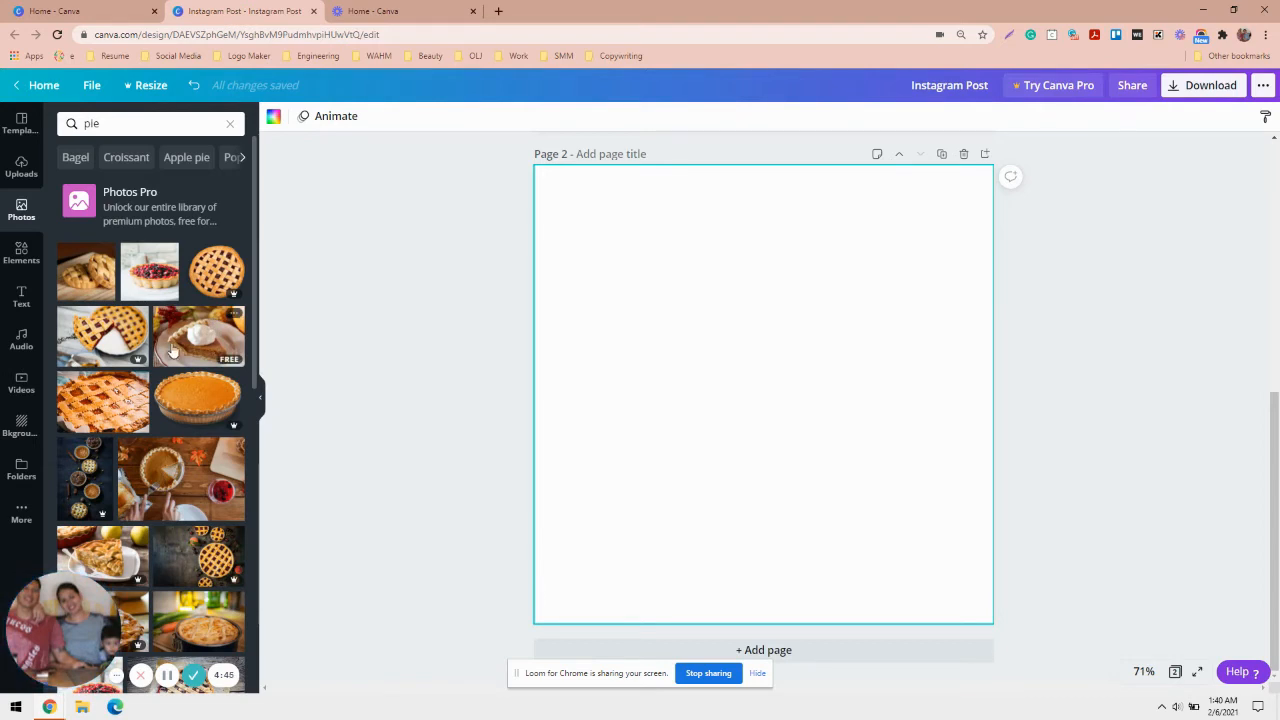
{"action": "scroll", "coordinate": [190, 370], "scroll_direction": "down", "scroll_amount": 2}
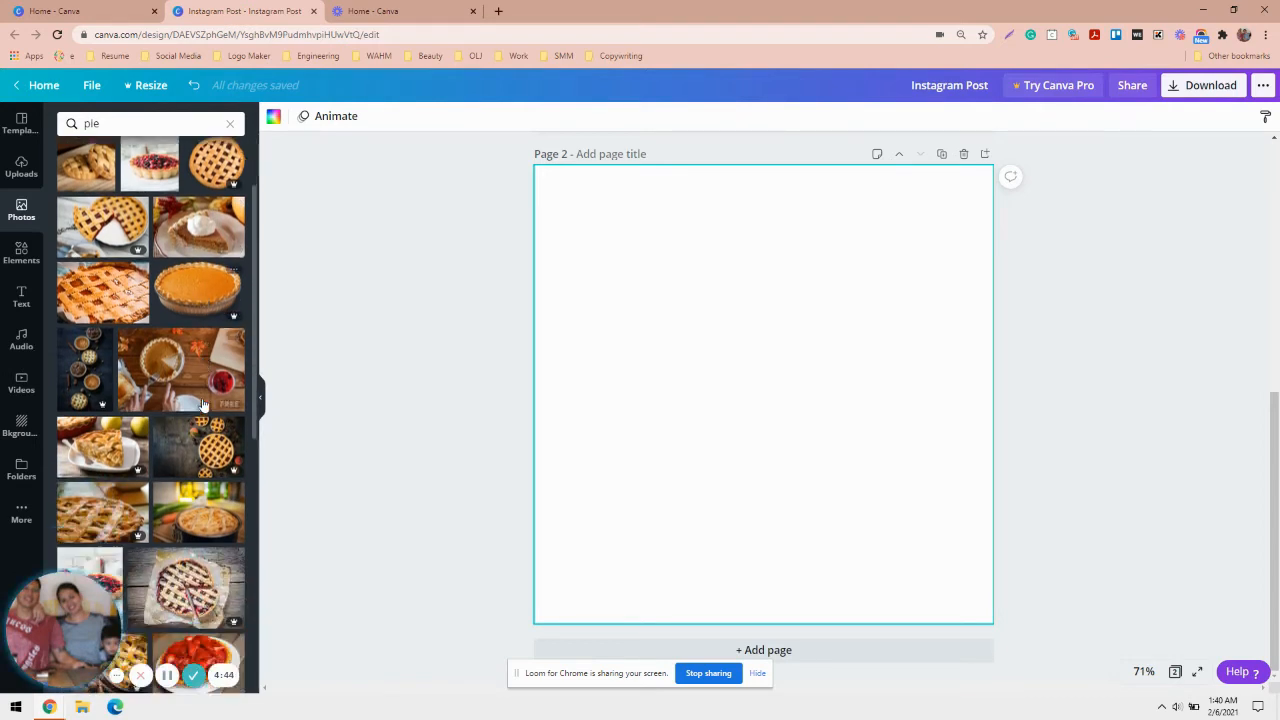
{"action": "scroll", "coordinate": [203, 403], "scroll_direction": "up", "scroll_amount": 1}
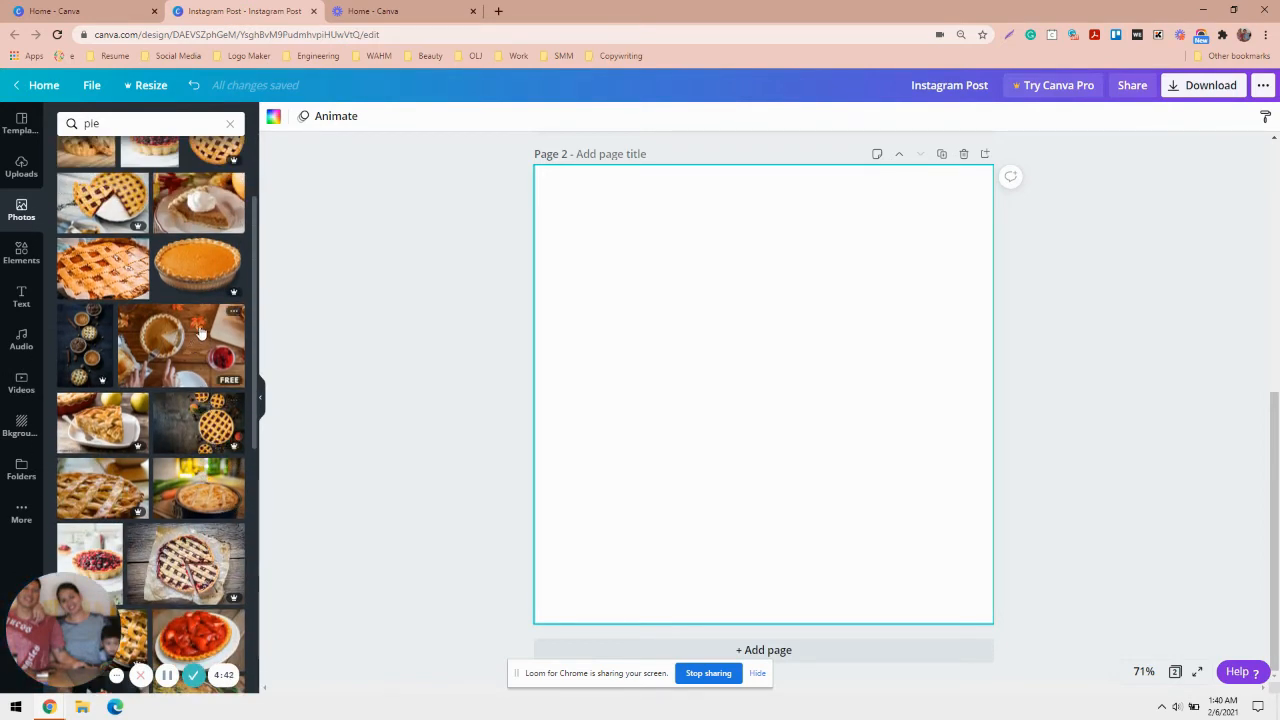
{"action": "left_click", "coordinate": [199, 343]}
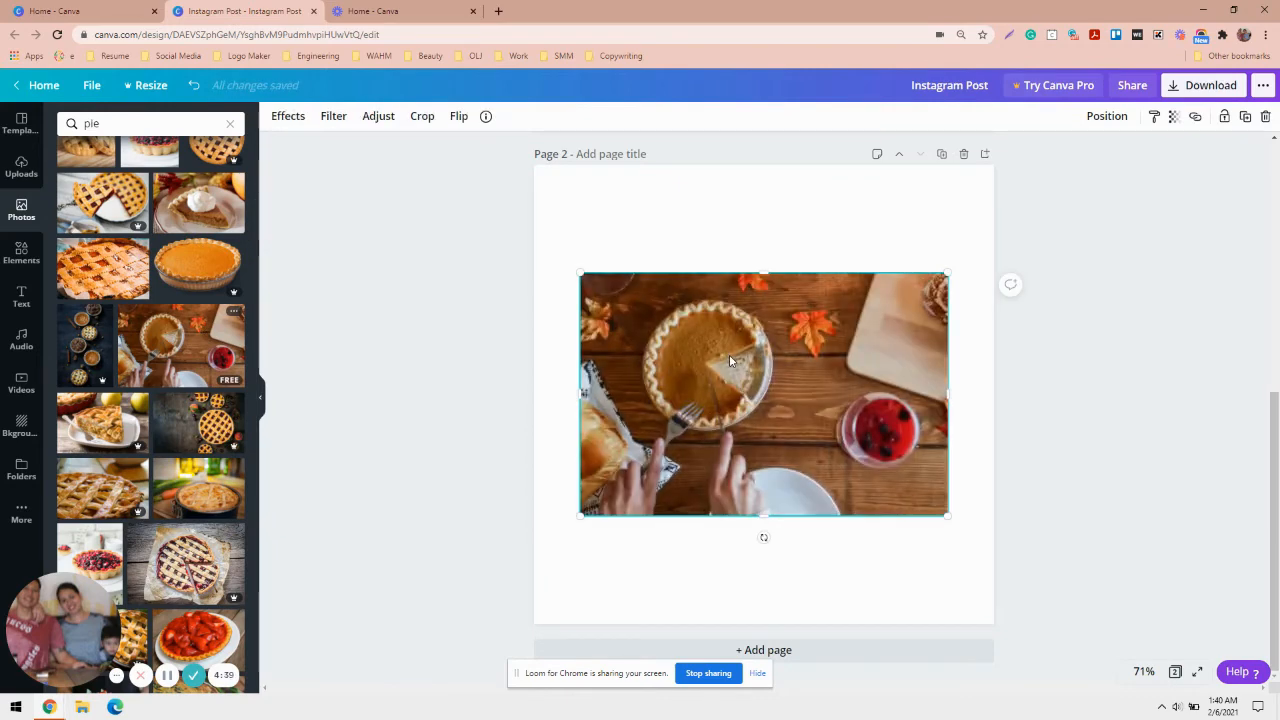
Move the pie photo to the page's upper-left corner, enlarge it to the page width and extend its lower edge.
{"action": "left_click_drag", "start_coordinate": [729, 354], "coordinate": [679, 247]}
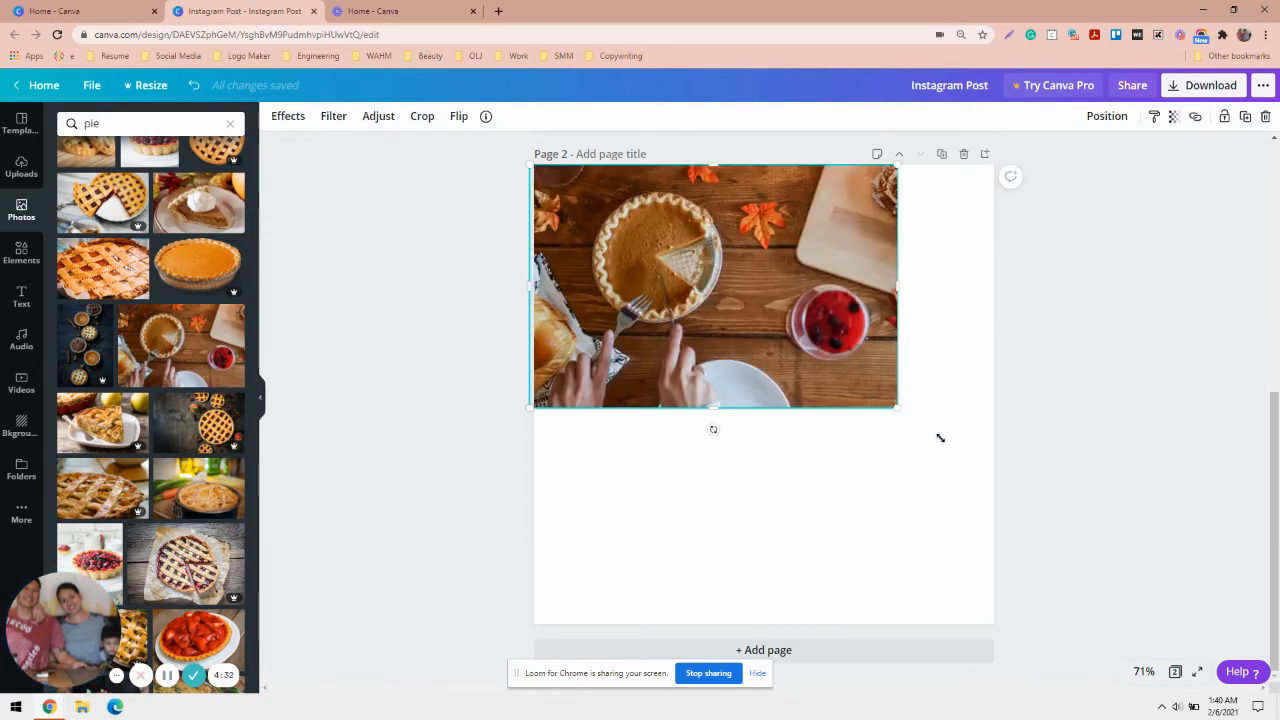
{"action": "left_click_drag", "start_coordinate": [940, 438], "coordinate": [992, 471]}
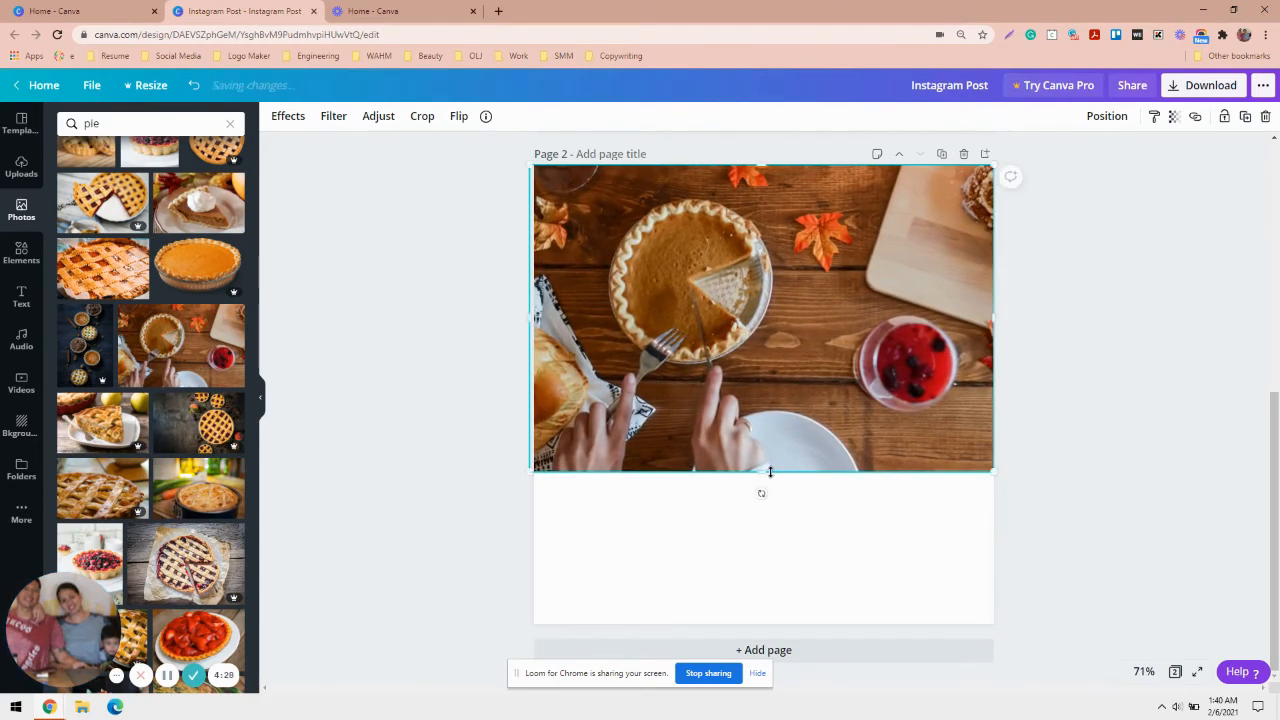
{"action": "left_click_drag", "start_coordinate": [765, 471], "coordinate": [765, 559]}
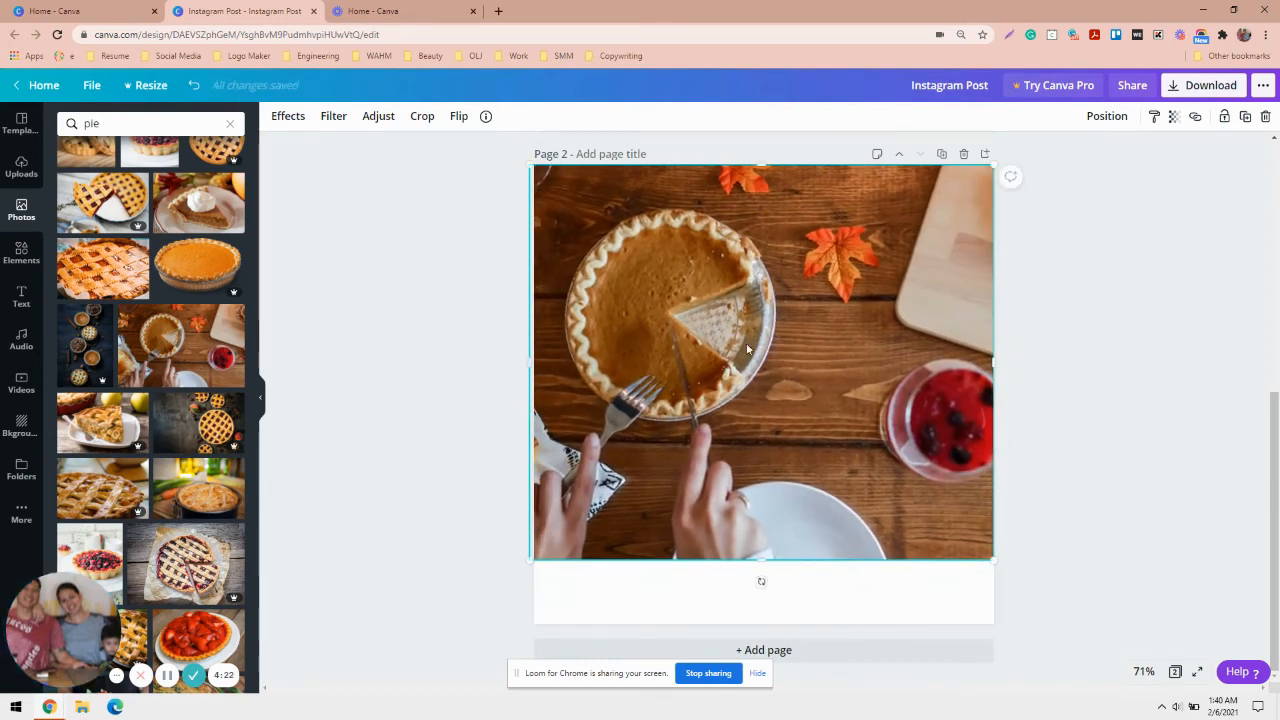
Set the pie photo as page 2's background and adjust its horizontal crop, keeping the whole pie in view.
{"action": "right_click", "coordinate": [733, 327]}
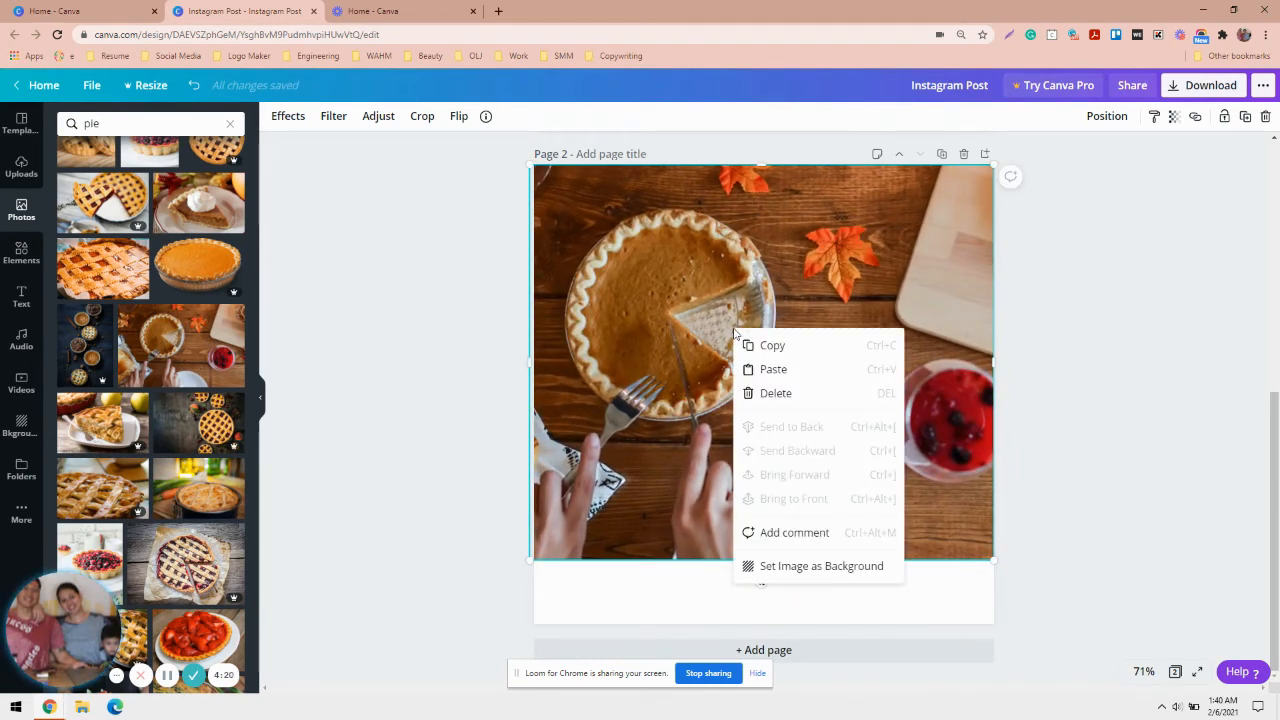
{"action": "left_click", "coordinate": [789, 566]}
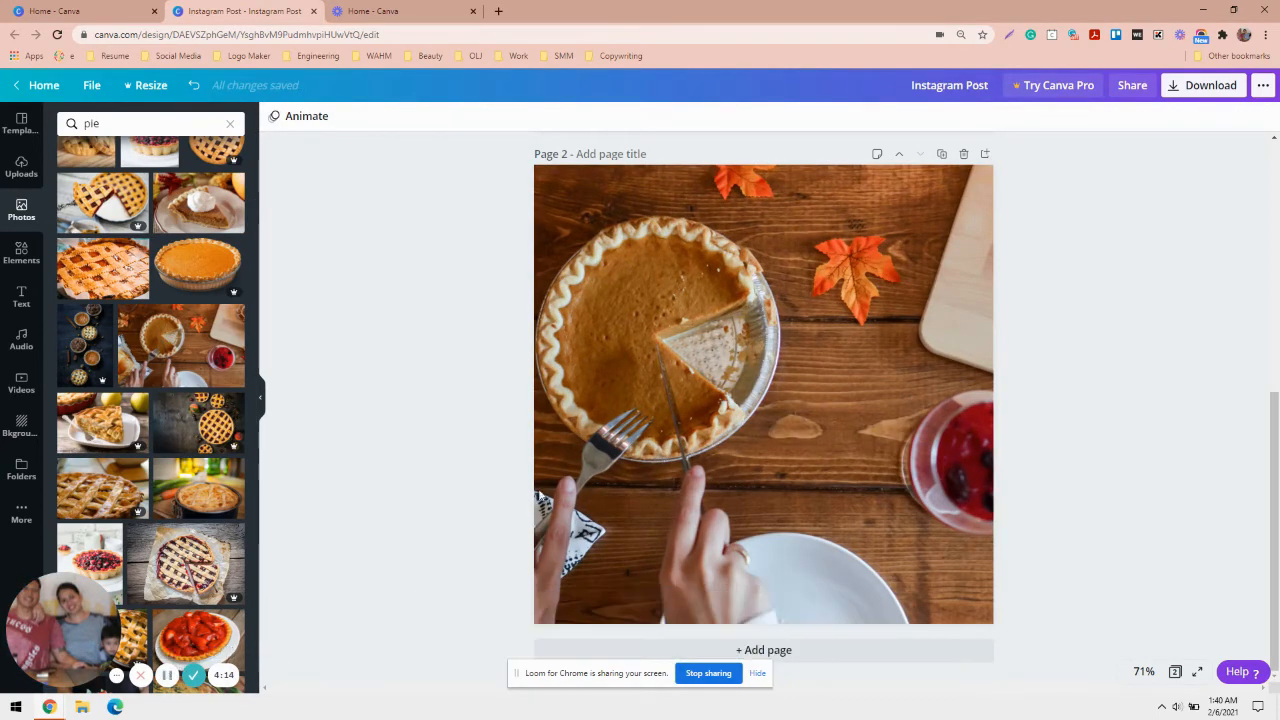
{"action": "double_click", "coordinate": [664, 349]}
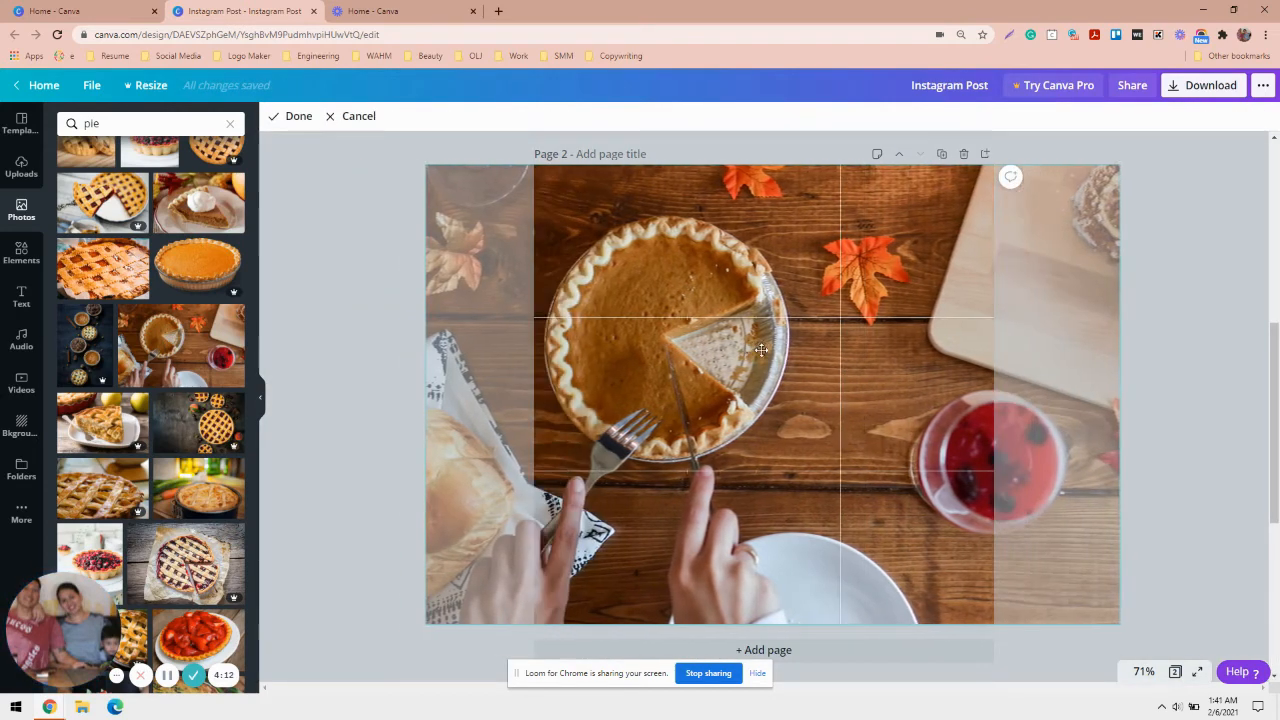
{"action": "left_click_drag", "start_coordinate": [762, 349], "coordinate": [730, 351]}
{"action": "left_click", "coordinate": [1091, 368]}
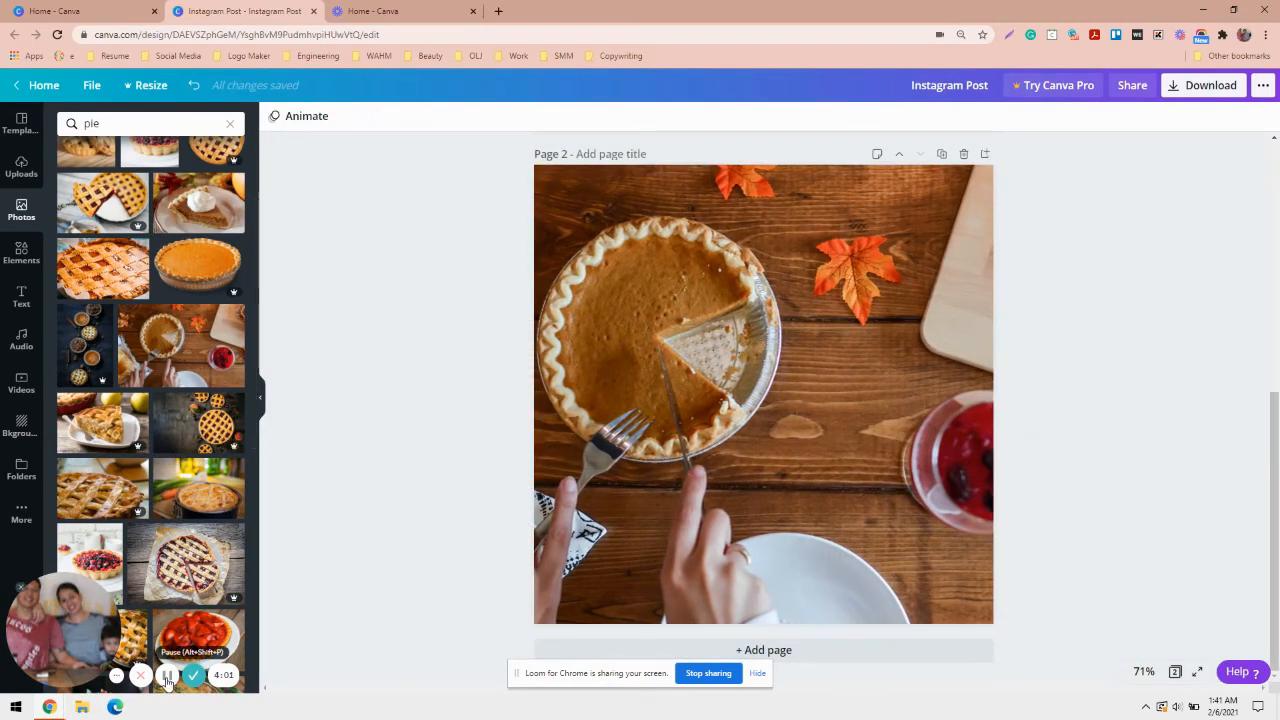
Search the graphic elements for "square" and add the plain solid square to page 2.
{"action": "left_click", "coordinate": [16, 262]}
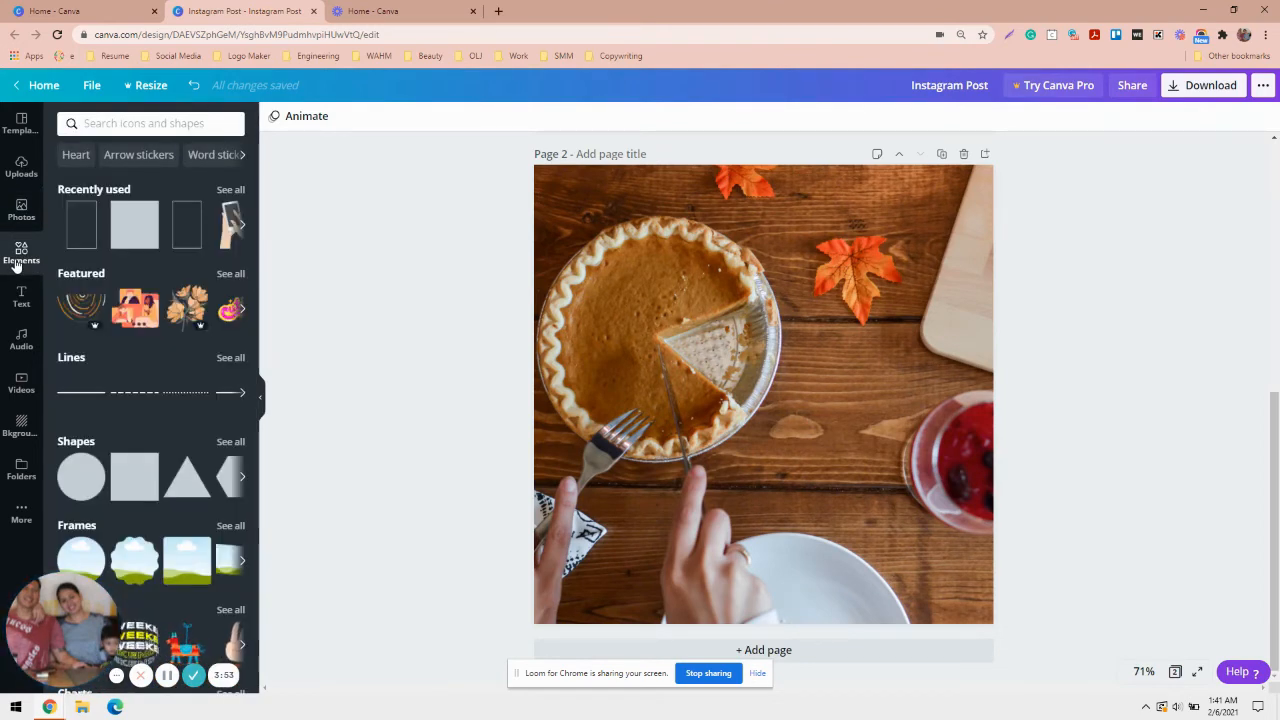
{"action": "scroll", "coordinate": [196, 271], "scroll_direction": "down", "scroll_amount": 3}
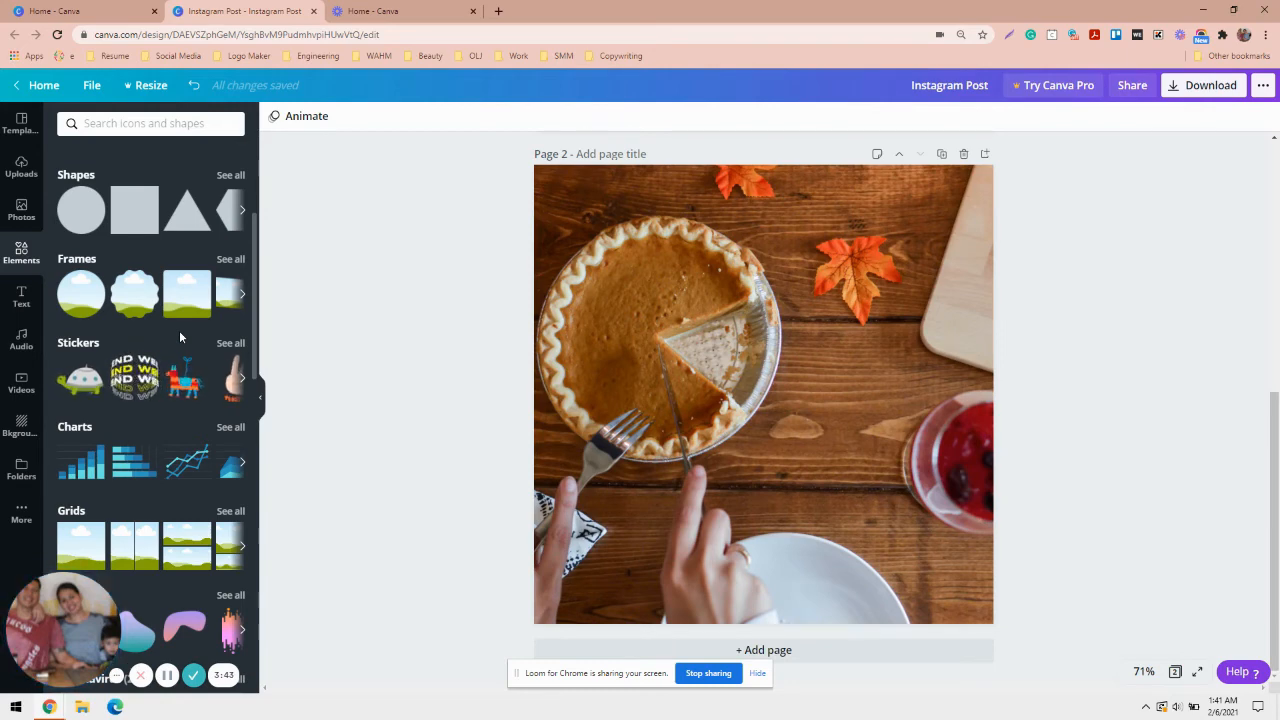
{"action": "left_click", "coordinate": [131, 124]}
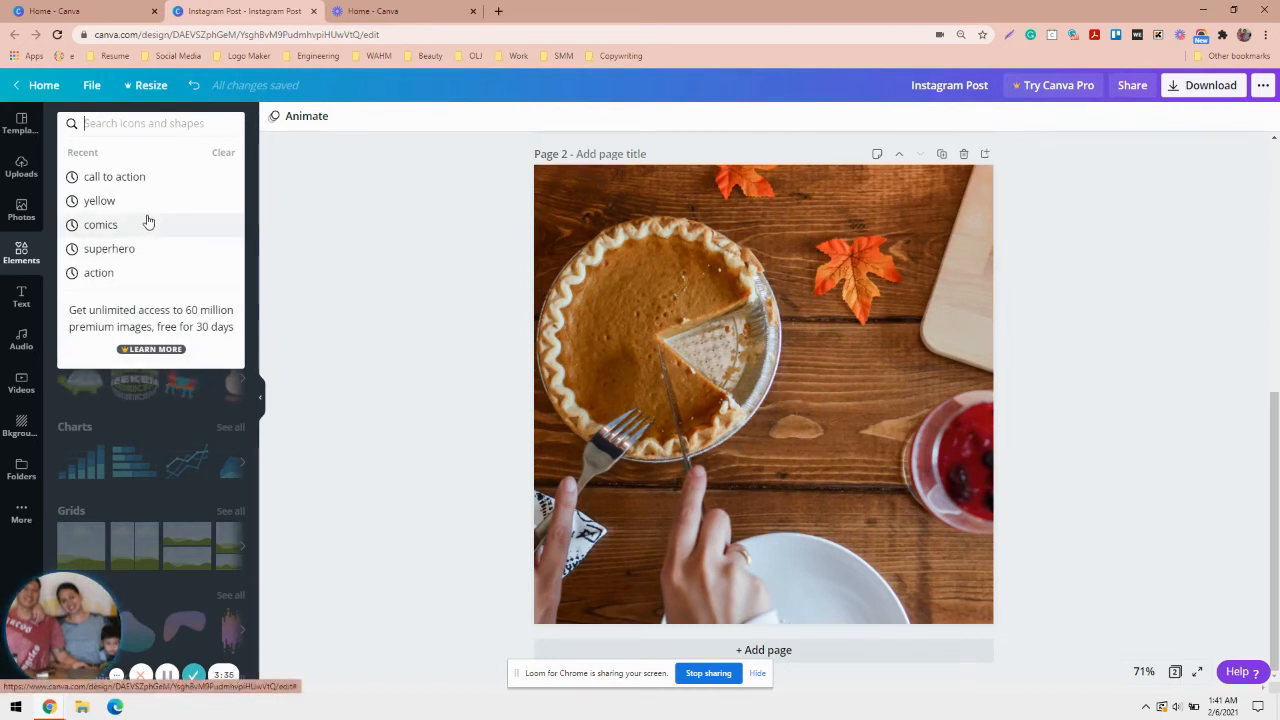
{"action": "type", "text": "square"}
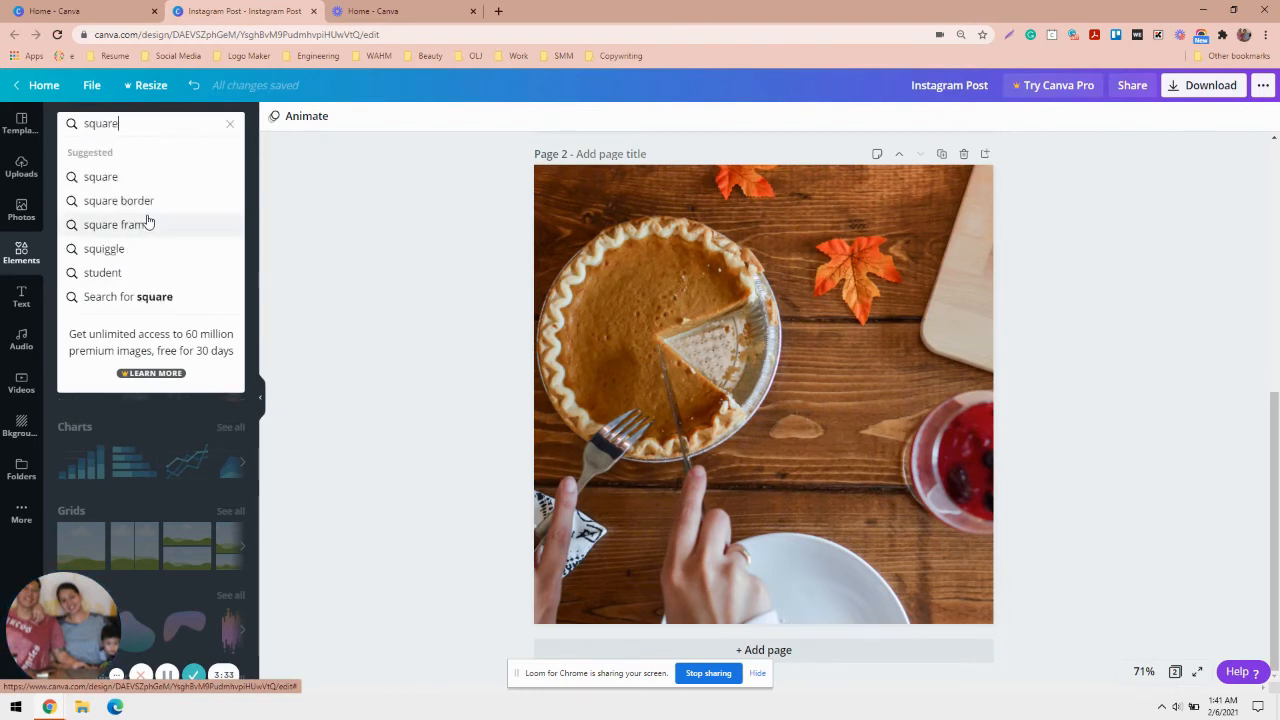
{"action": "key", "text": "Return"}
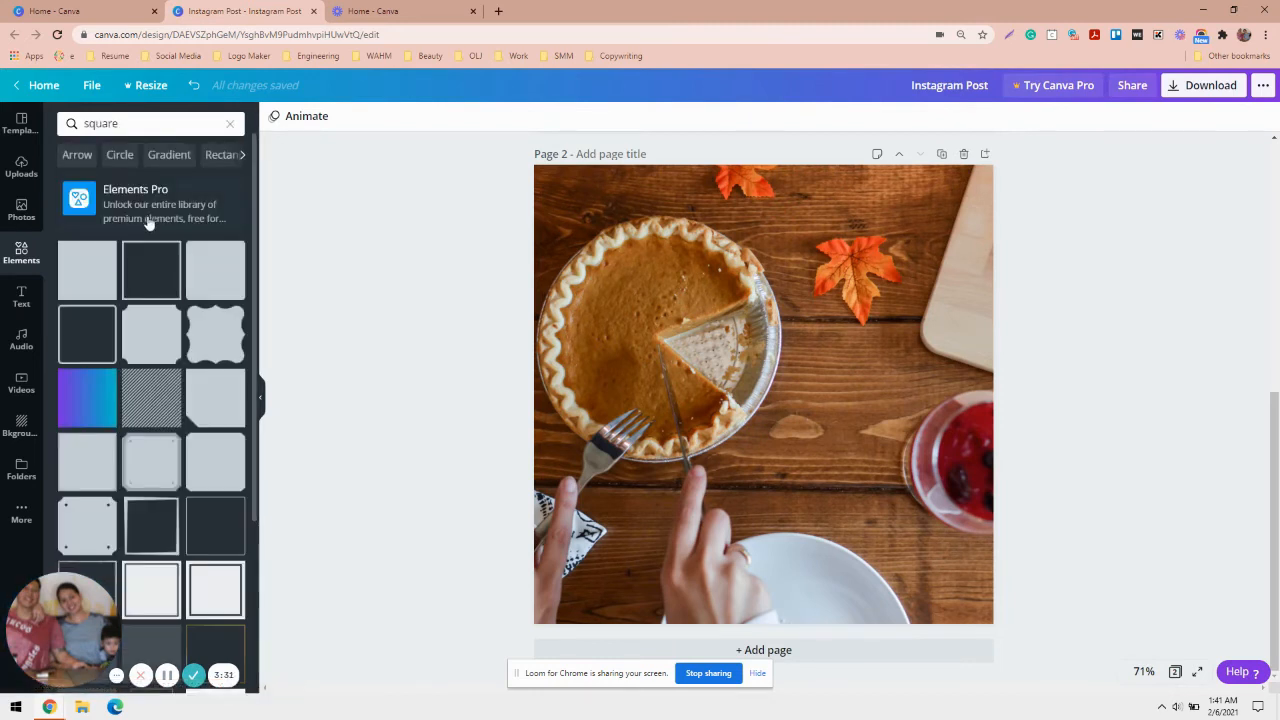
{"action": "left_click", "coordinate": [85, 283]}
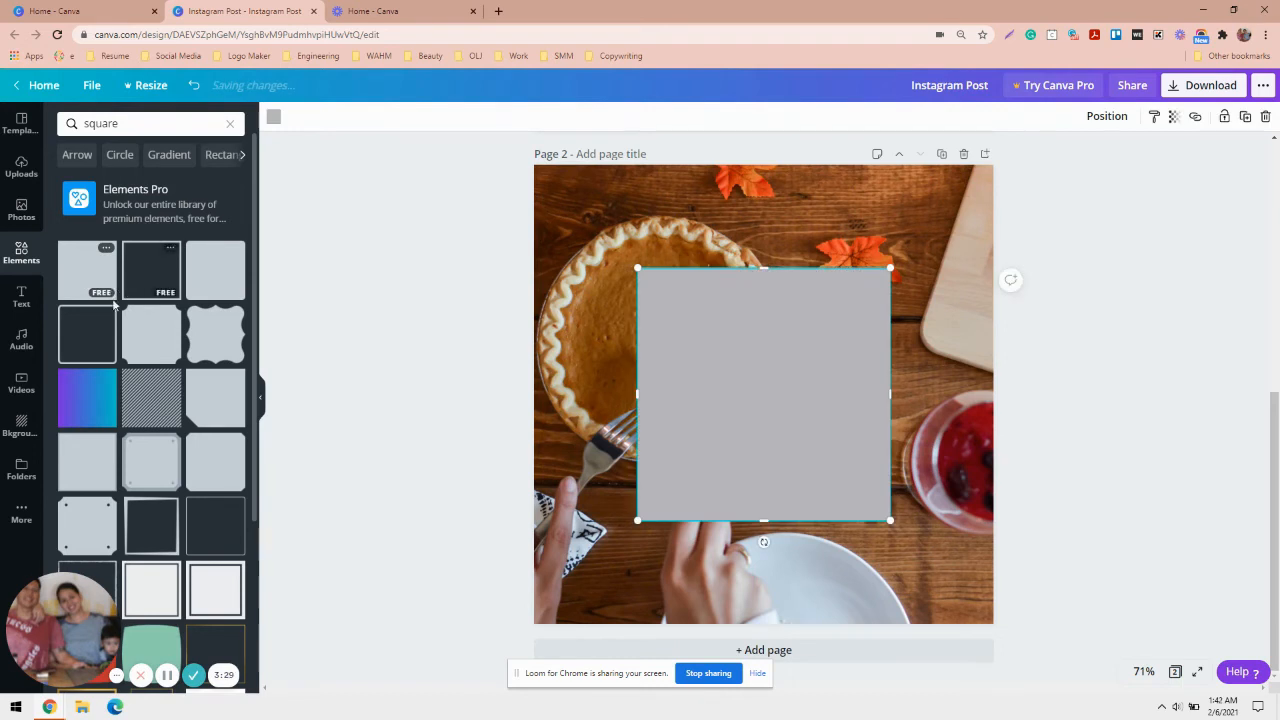
Align the grey square with the page's upper-right corner, narrow it slightly and stretch it to the full page height.
{"action": "left_click_drag", "start_coordinate": [780, 366], "coordinate": [883, 254]}
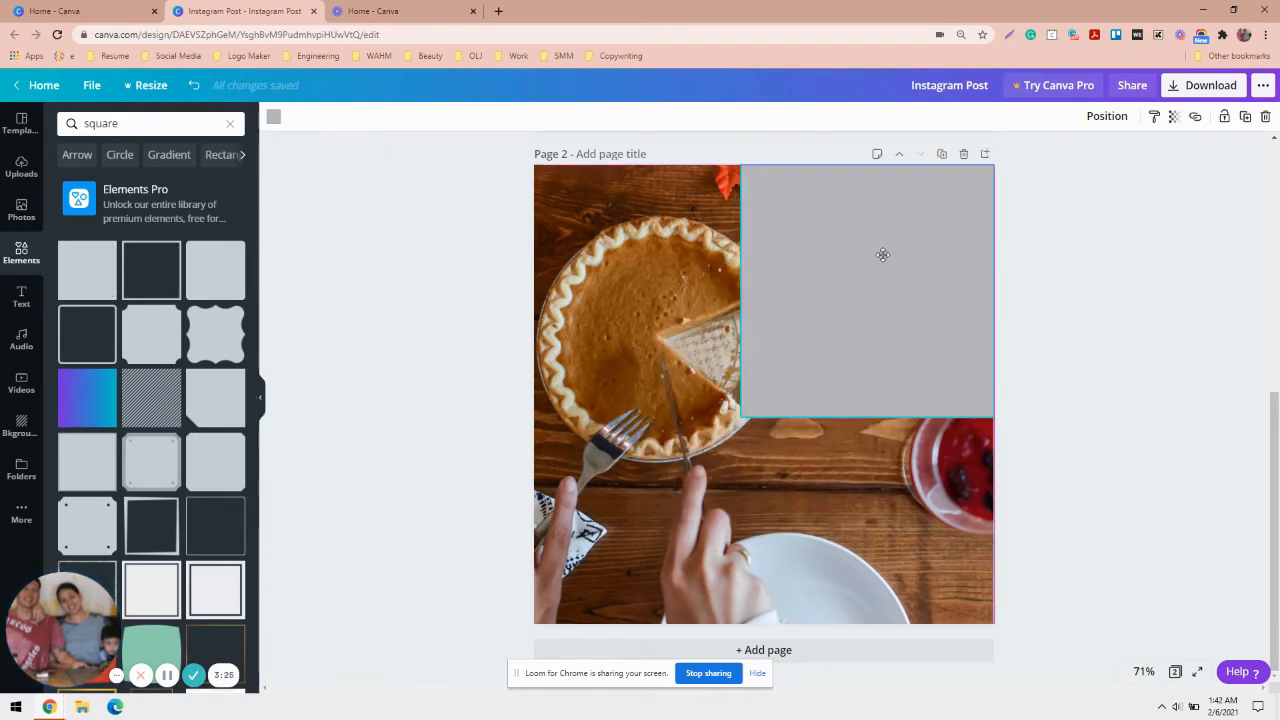
{"action": "left_click_drag", "start_coordinate": [741, 289], "coordinate": [770, 289]}
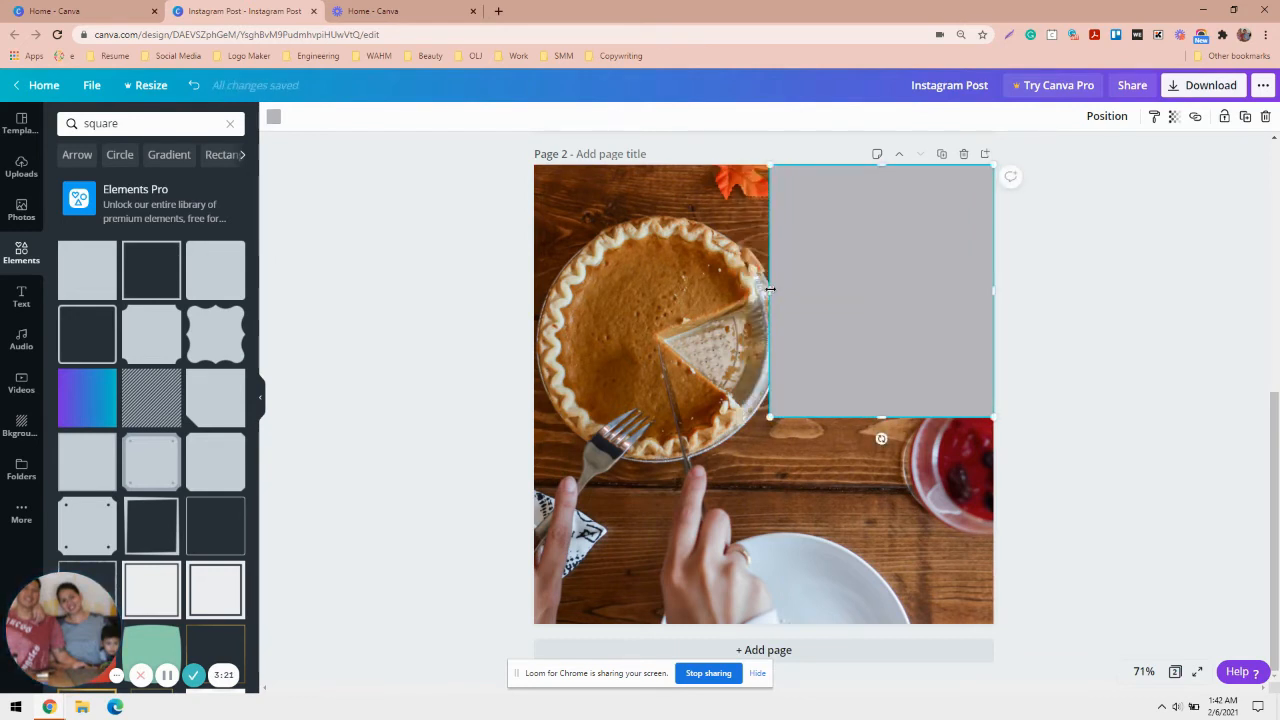
{"action": "left_click_drag", "start_coordinate": [881, 416], "coordinate": [883, 618]}
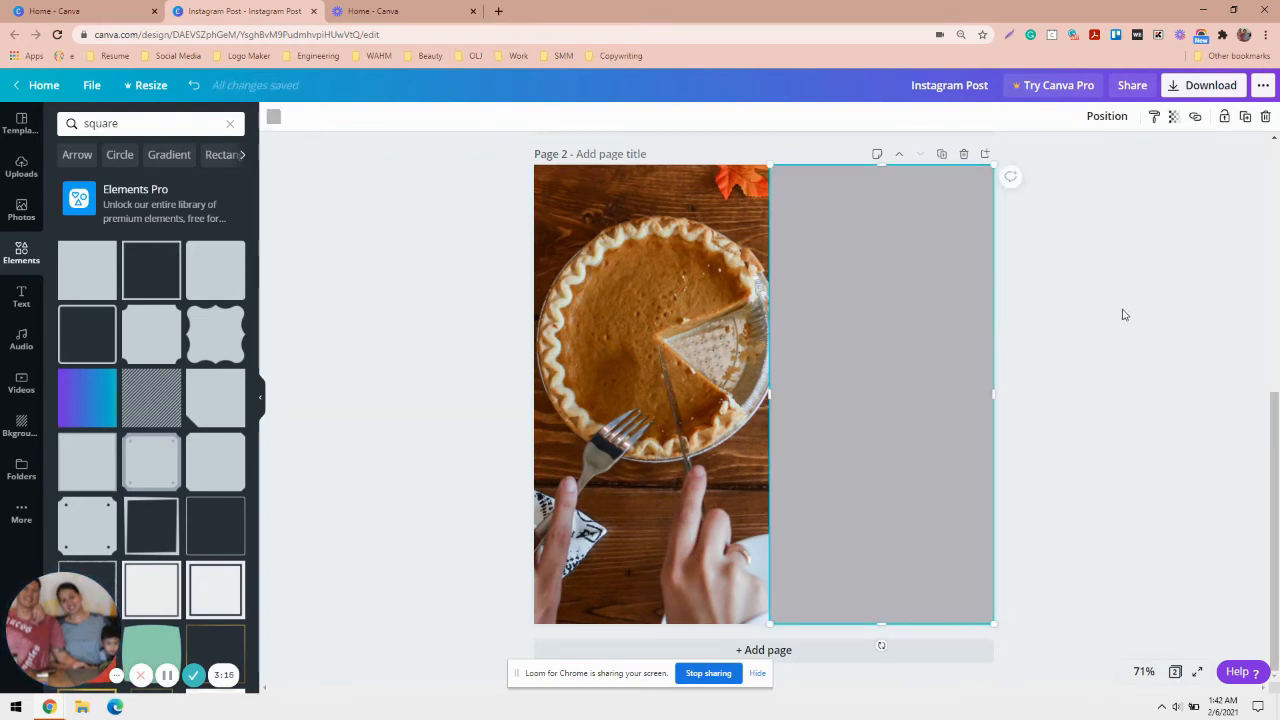
Change the fill colour of the grey rectangle beside the pie to white.
{"action": "left_click", "coordinate": [1123, 314]}
{"action": "left_click", "coordinate": [938, 302]}
{"action": "left_click", "coordinate": [167, 675]}
{"action": "left_click", "coordinate": [837, 403]}
{"action": "left_click", "coordinate": [273, 119]}
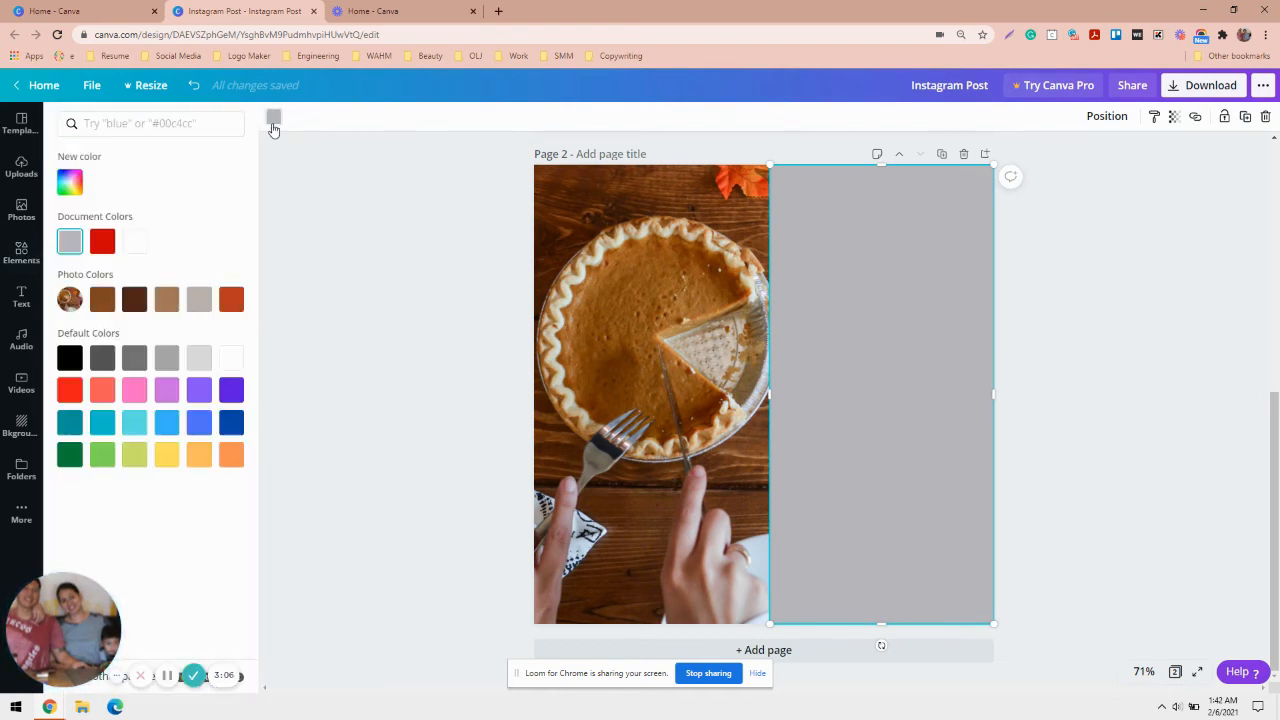
{"action": "left_click", "coordinate": [229, 360]}
{"action": "left_click", "coordinate": [883, 326]}
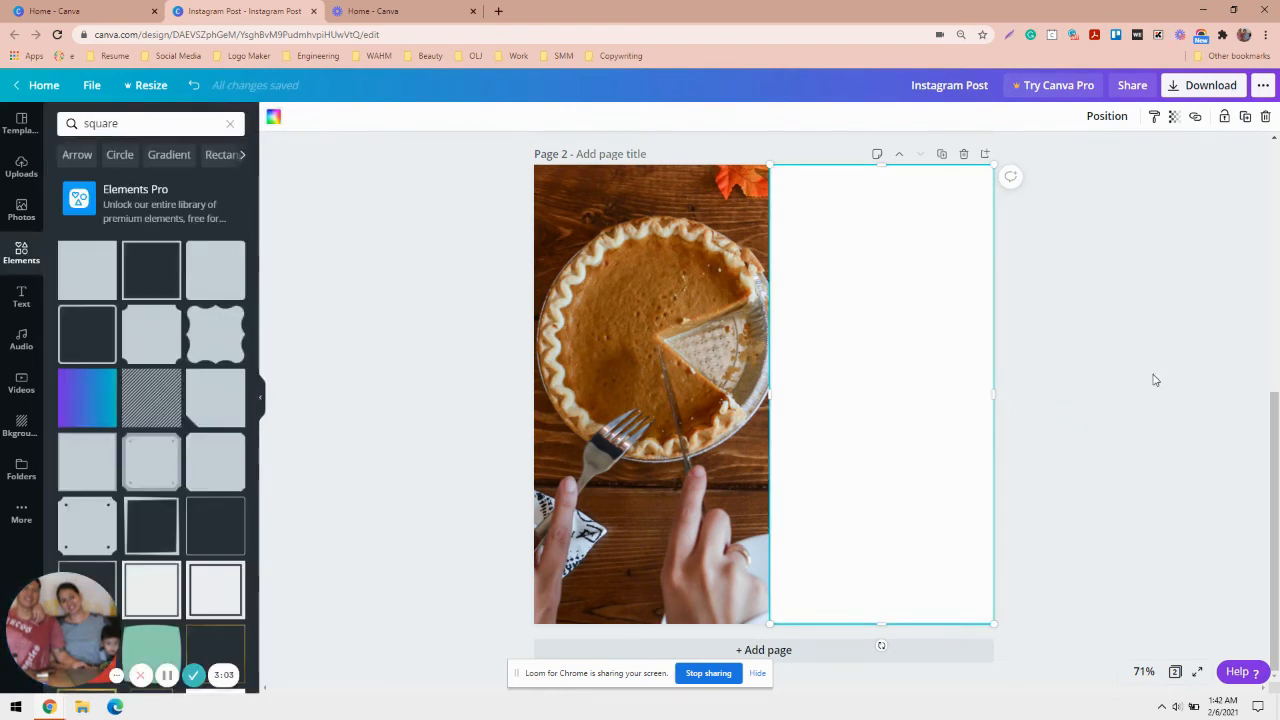
Widen the white rectangle to cover the page's right half and make it semi-transparent so the background photo shows through.
{"action": "mouse_move", "coordinate": [769, 395]}
{"action": "left_mouse_down"}
{"action": "mouse_move", "coordinate": [752, 396]}
{"action": "mouse_move", "coordinate": [769, 396]}
{"action": "left_mouse_up"}
{"action": "left_click", "coordinate": [1174, 116]}
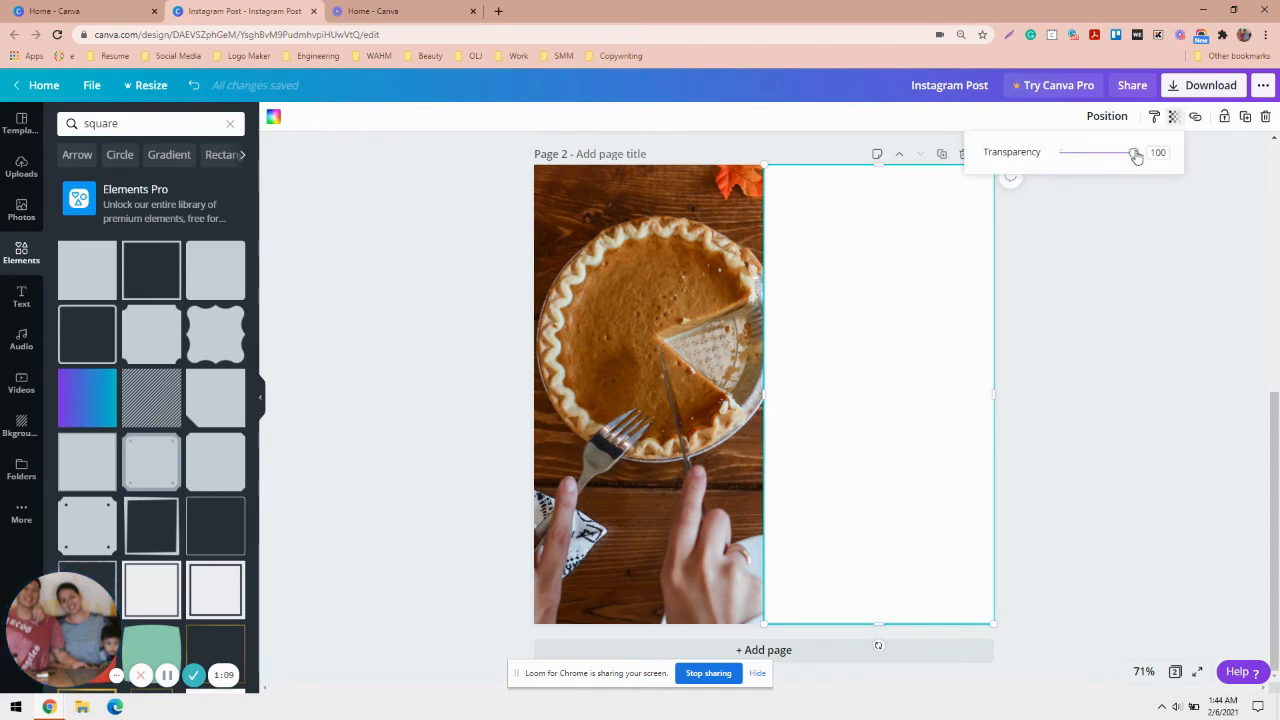
{"action": "left_click_drag", "start_coordinate": [1136, 155], "coordinate": [1110, 162]}
{"action": "left_click", "coordinate": [1000, 329]}
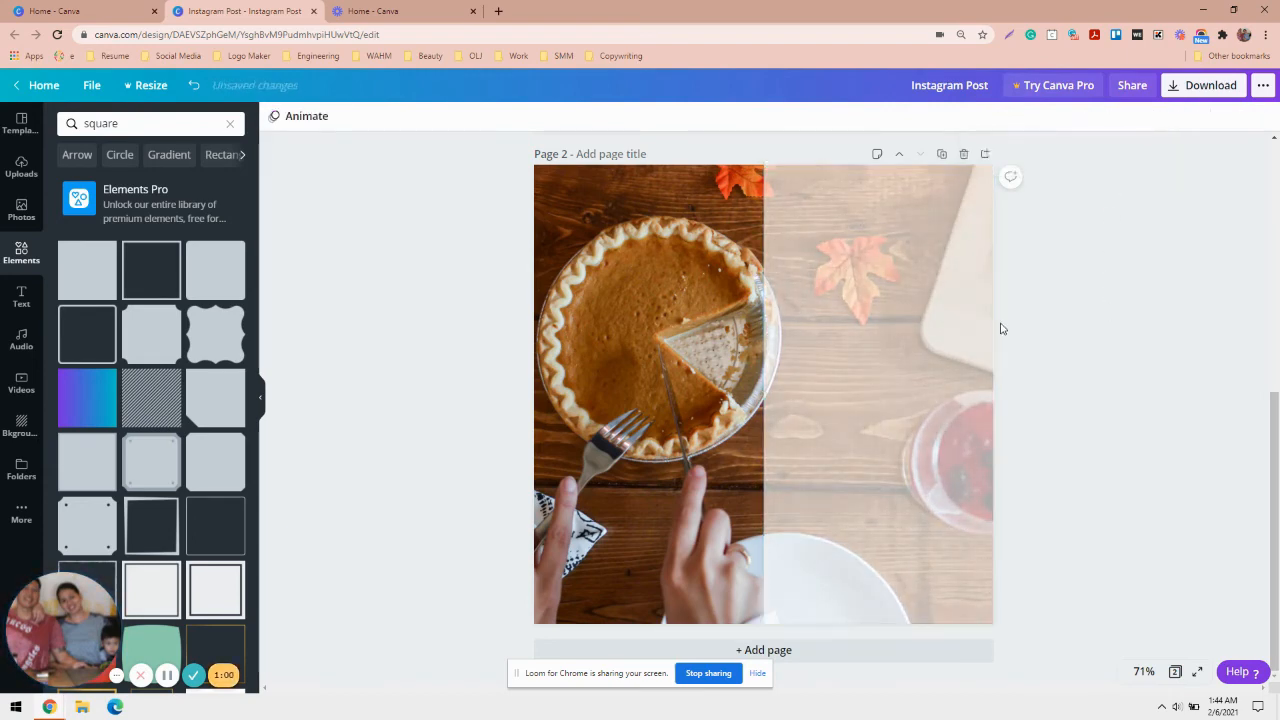
Add the square outline element and fit it over the translucent right half of the page at 540 × 1,080.
{"action": "left_click", "coordinate": [151, 280]}
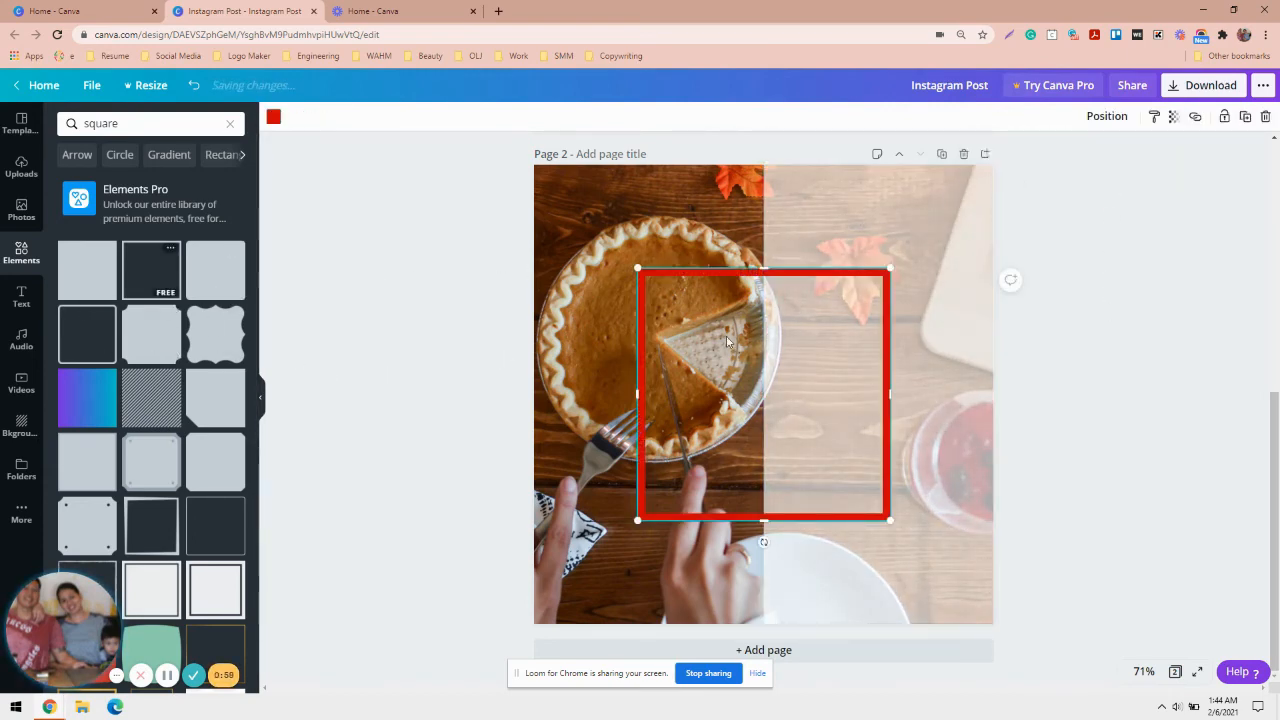
{"action": "left_click_drag", "start_coordinate": [735, 348], "coordinate": [839, 246]}
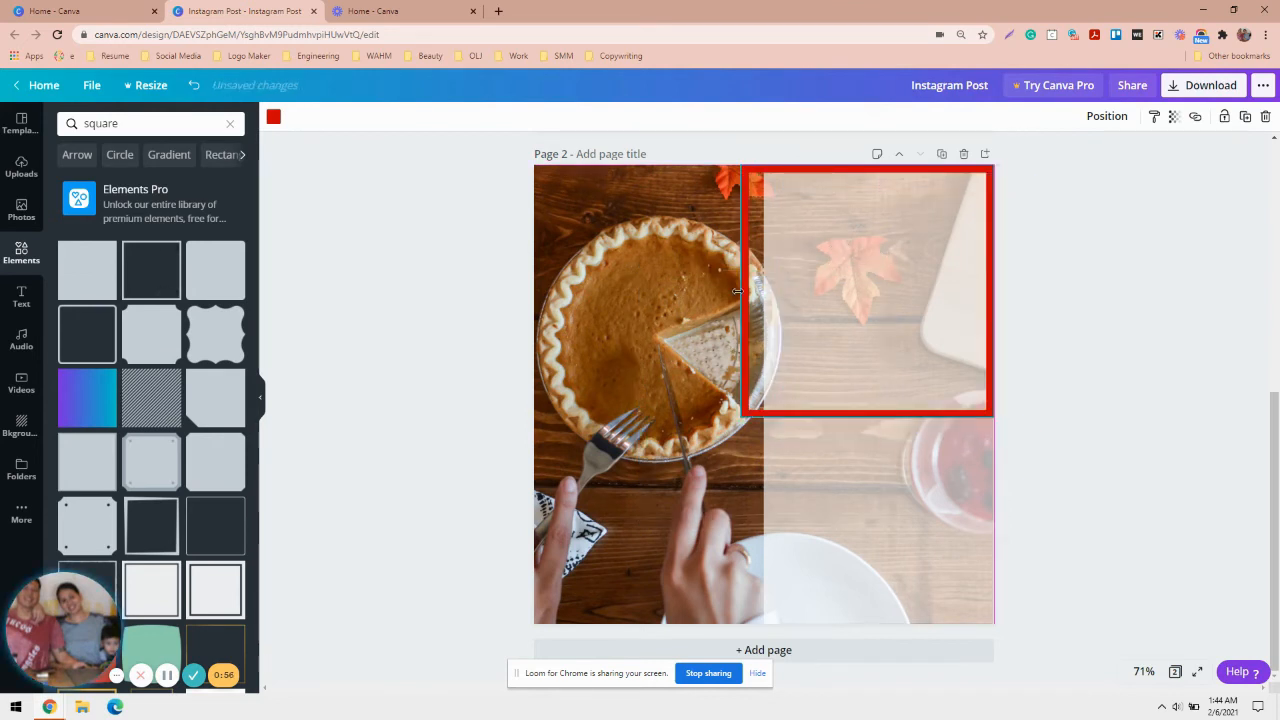
{"action": "left_click_drag", "start_coordinate": [737, 291], "coordinate": [765, 296]}
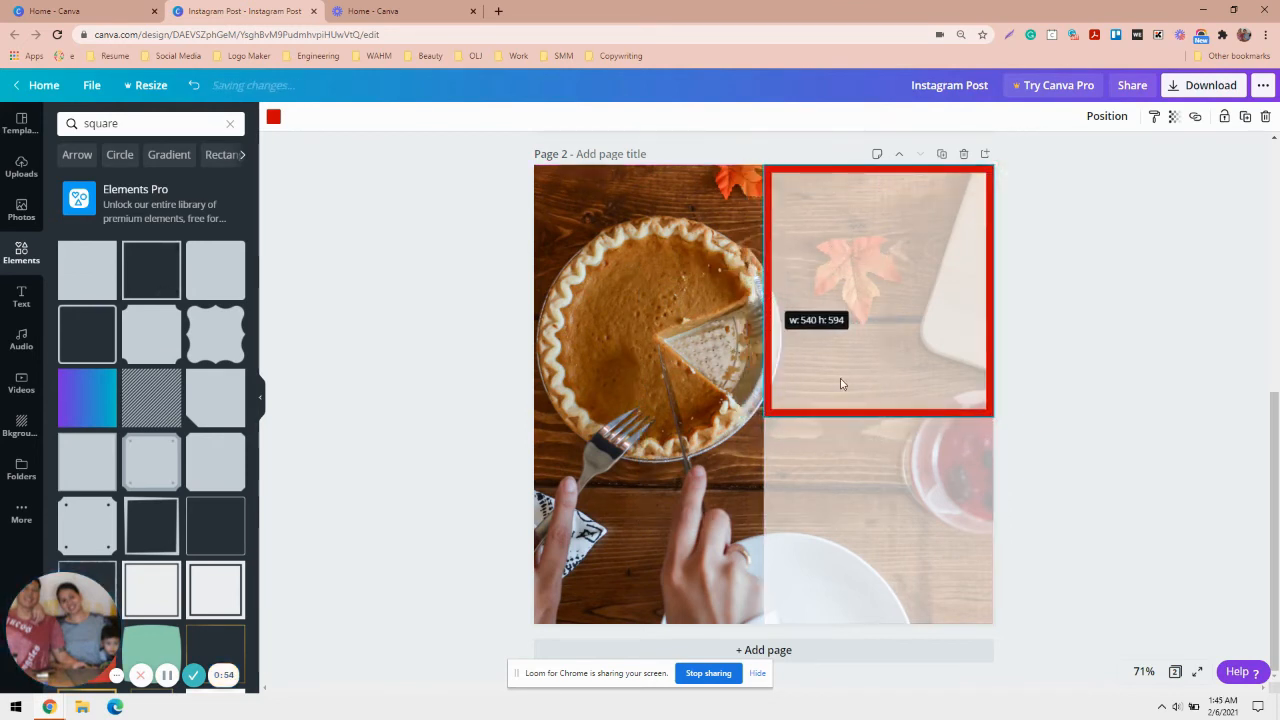
{"action": "left_click_drag", "start_coordinate": [872, 412], "coordinate": [884, 579]}
{"action": "left_click_drag", "start_coordinate": [881, 606], "coordinate": [880, 623]}
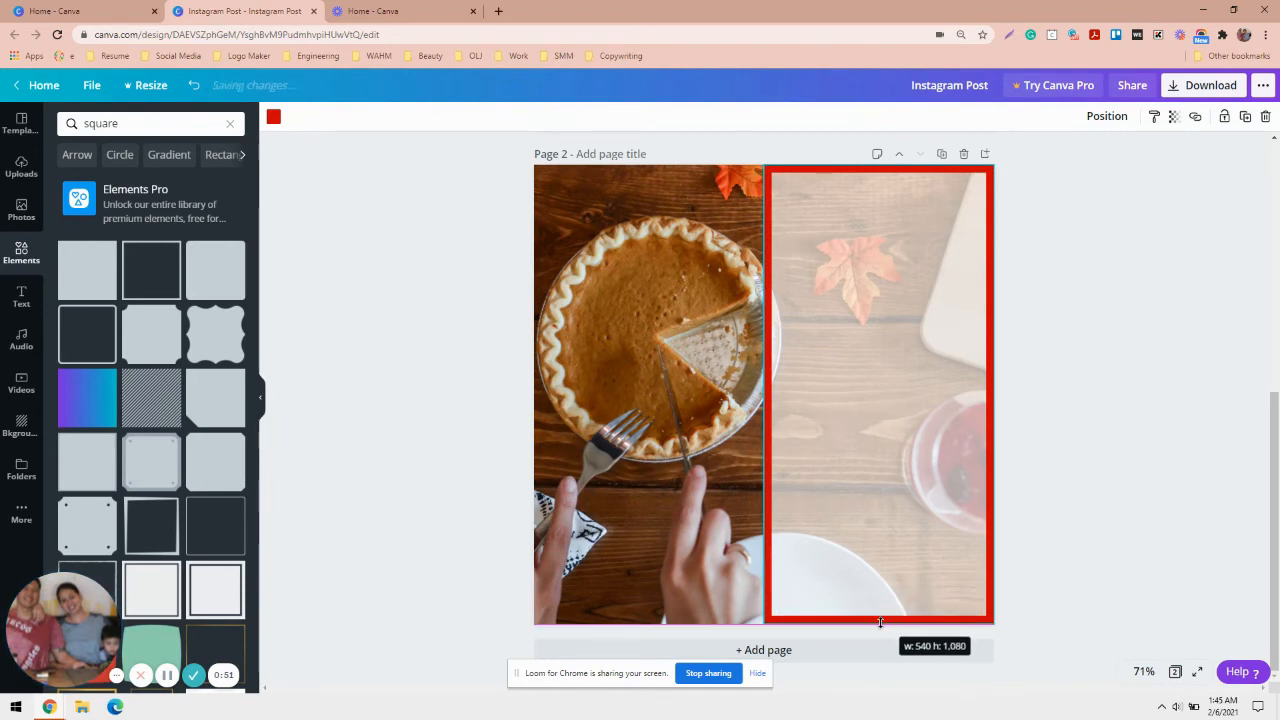
Recolour the red outline around the right half with the light brown from the photo colours.
{"action": "left_click", "coordinate": [990, 387]}
{"action": "left_click", "coordinate": [274, 118]}
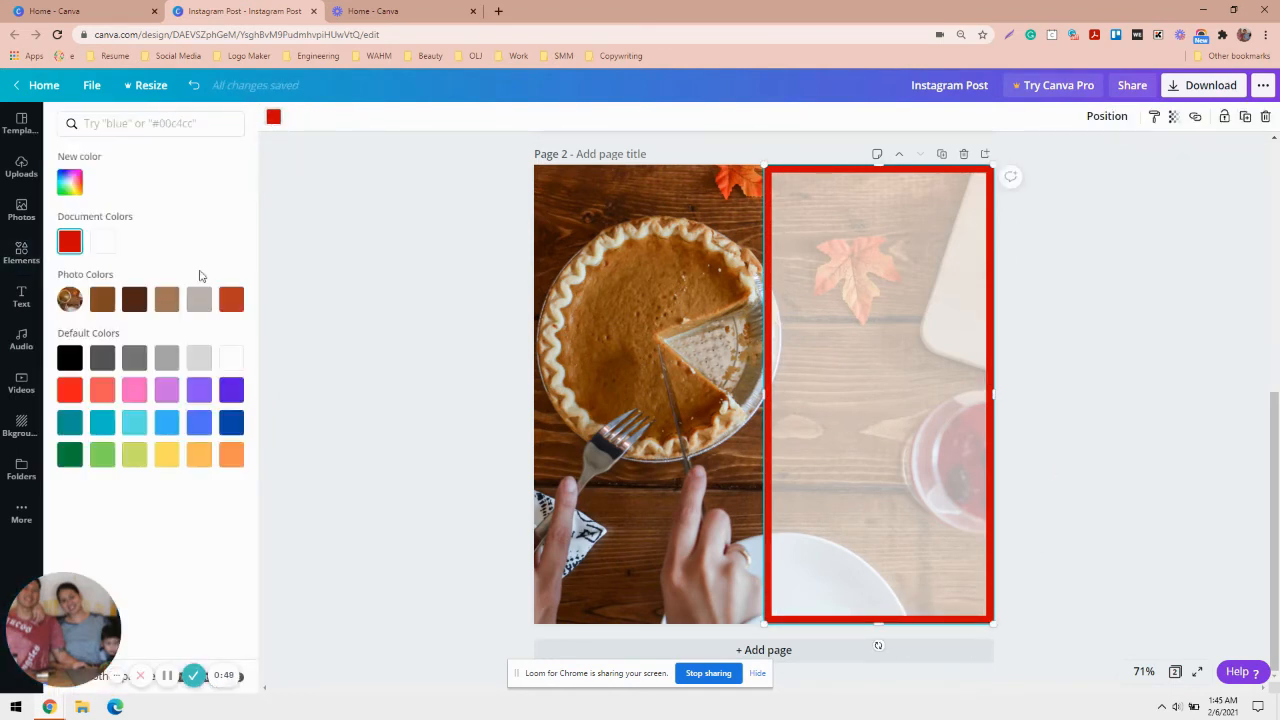
{"action": "left_click", "coordinate": [167, 299]}
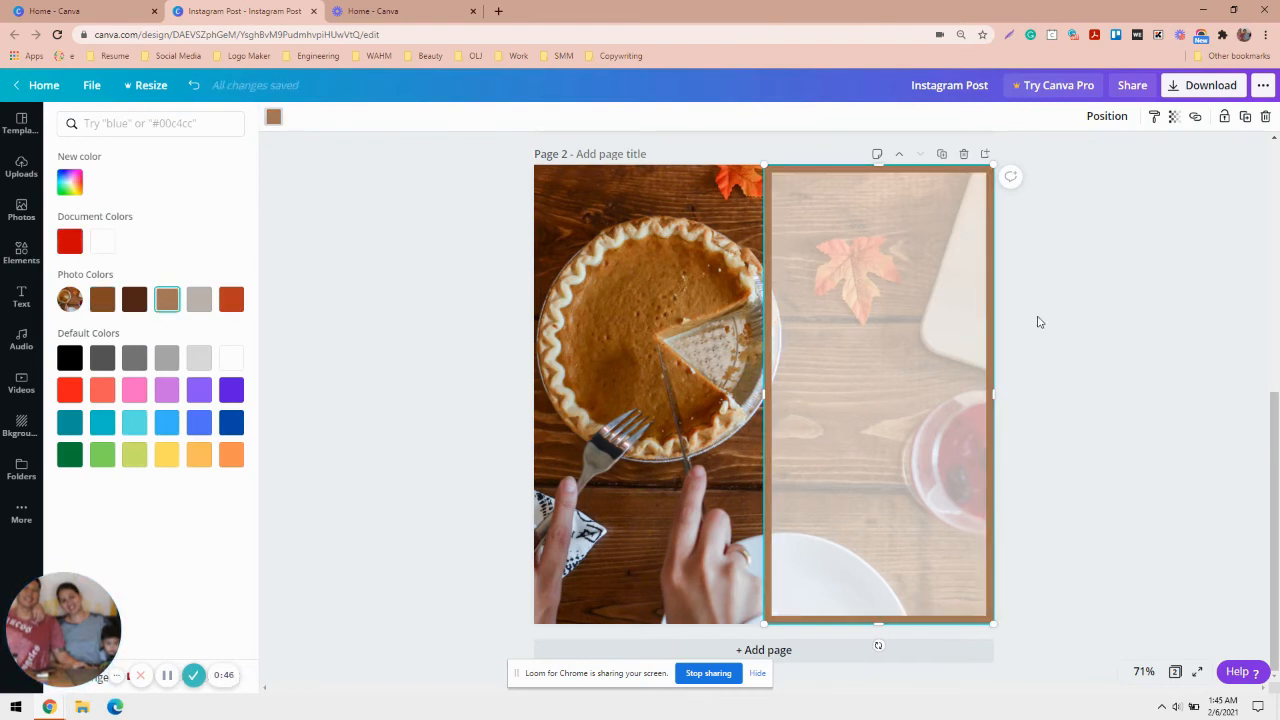
{"action": "left_click", "coordinate": [1037, 321]}
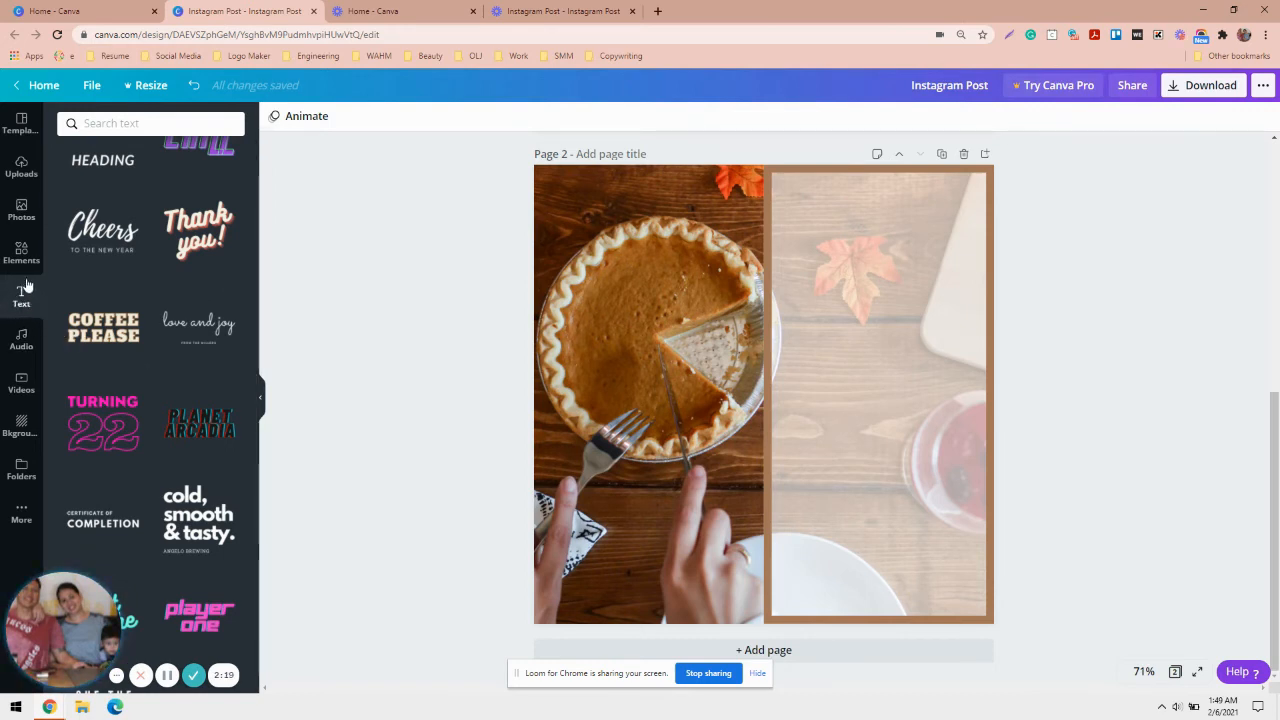
Add the COFFEE PLEASE font combination and shrink it to fit inside the brown frame on the page's right half.
{"action": "left_click", "coordinate": [103, 330]}
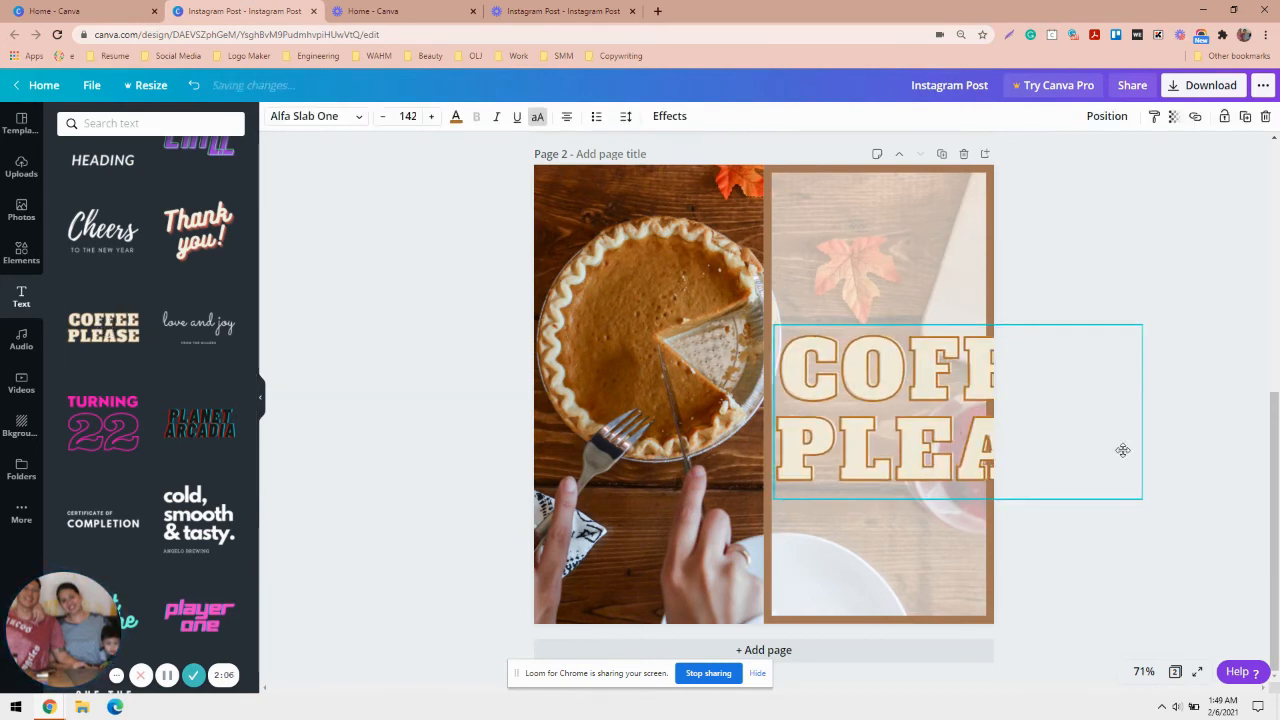
{"action": "left_click_drag", "start_coordinate": [1138, 498], "coordinate": [968, 401]}
{"action": "mouse_move", "coordinate": [896, 367]}
{"action": "left_mouse_down"}
{"action": "mouse_move", "coordinate": [910, 377]}
{"action": "mouse_move", "coordinate": [903, 390]}
{"action": "left_mouse_up"}
{"action": "left_click", "coordinate": [1135, 381]}
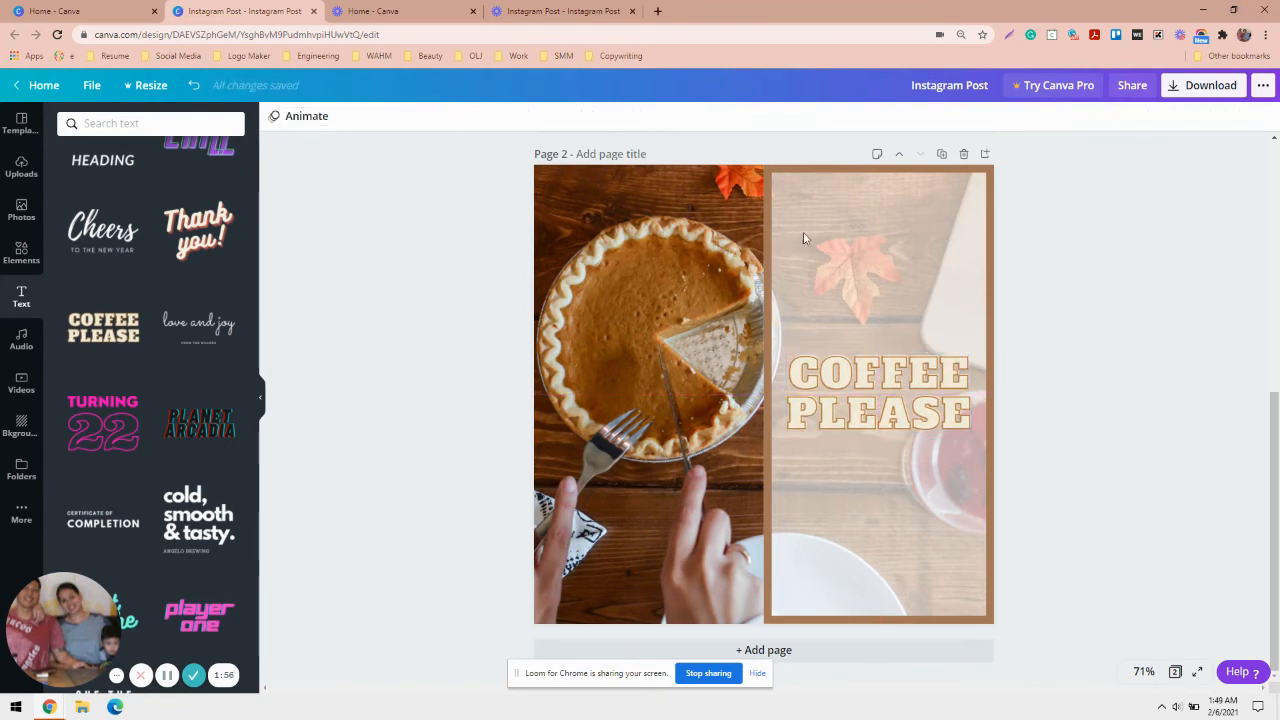
Set the line height of the COFFEE PLEASE text to 1.5.
{"action": "left_click", "coordinate": [887, 379]}
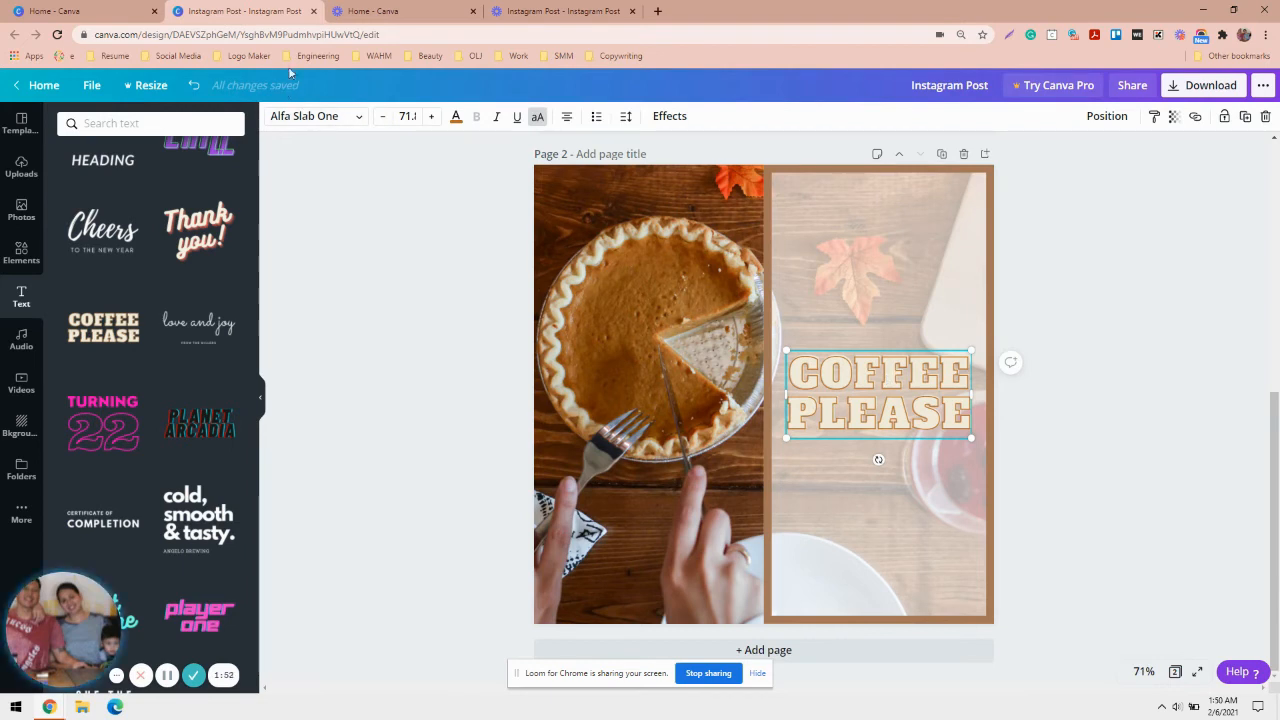
{"action": "left_click", "coordinate": [345, 120]}
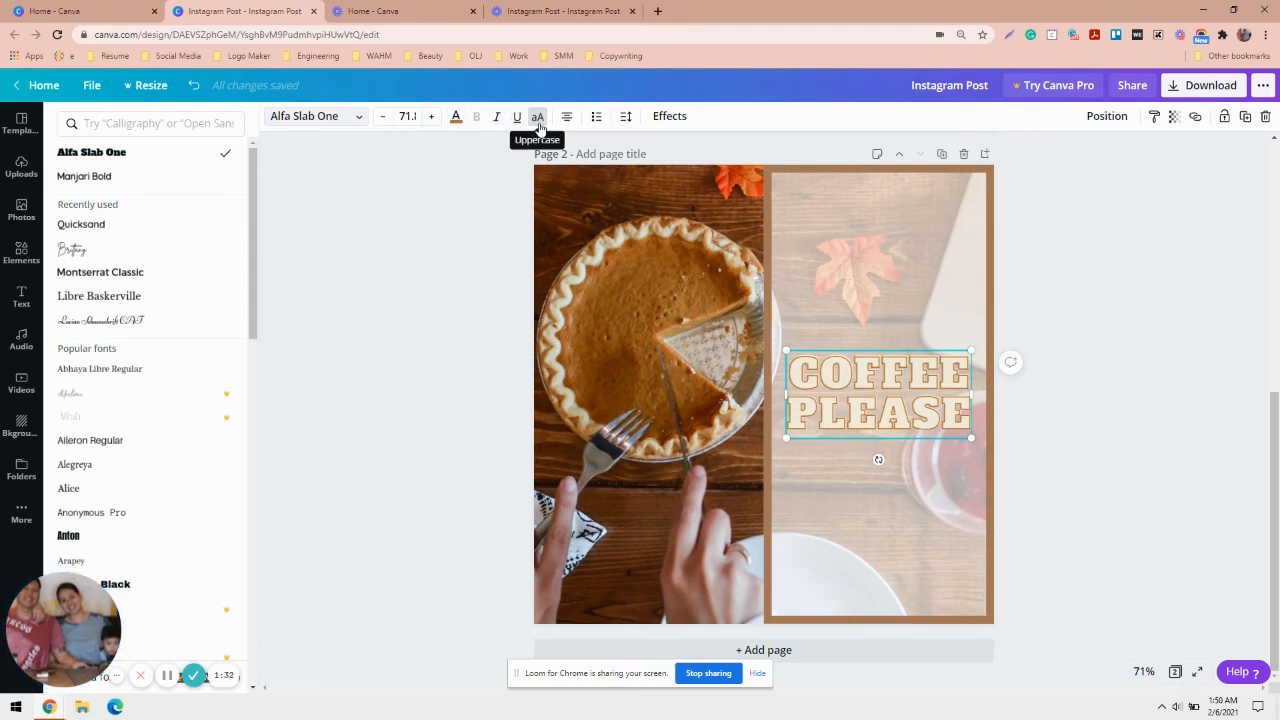
{"action": "left_click", "coordinate": [626, 118]}
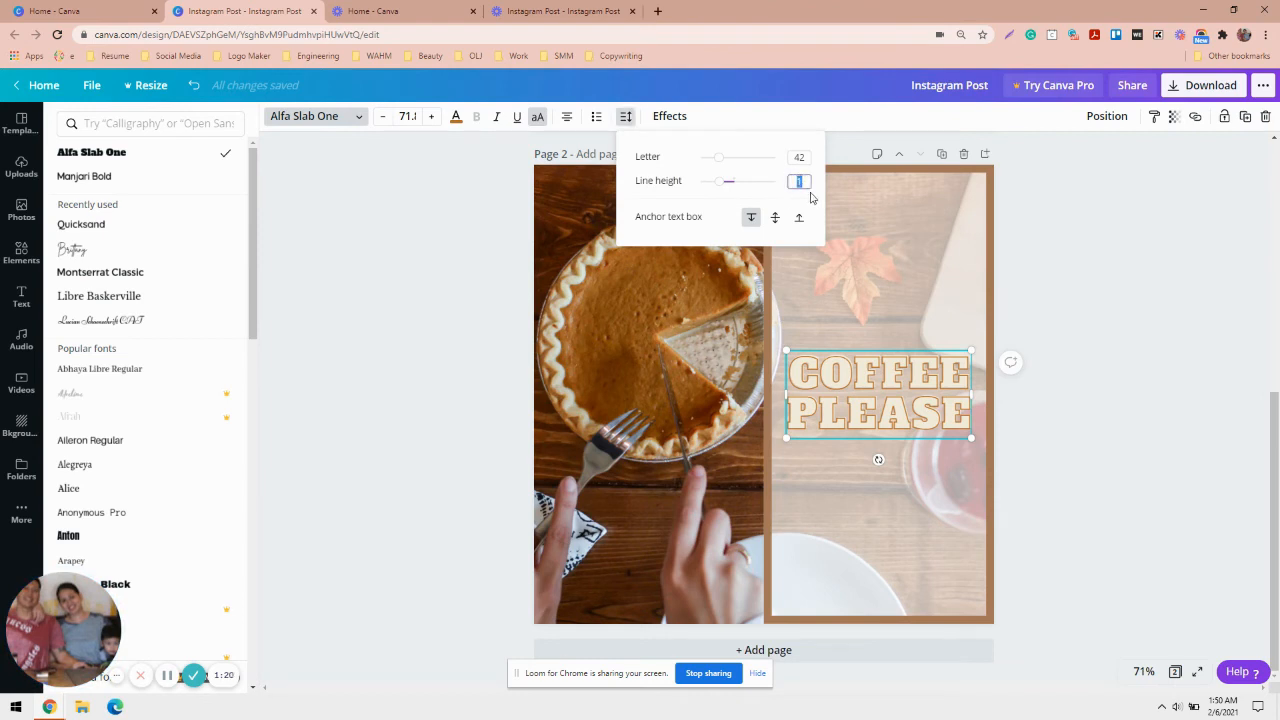
{"action": "key", "text": "Return"}
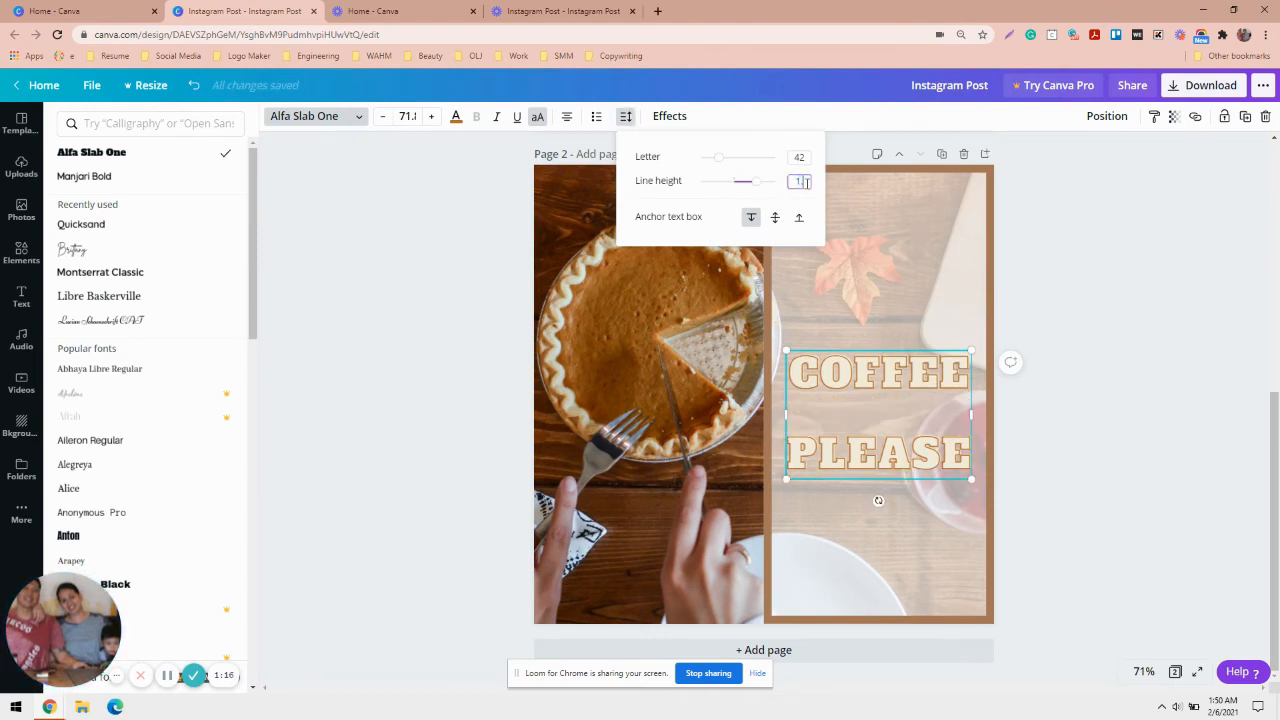
{"action": "key", "text": "Return"}
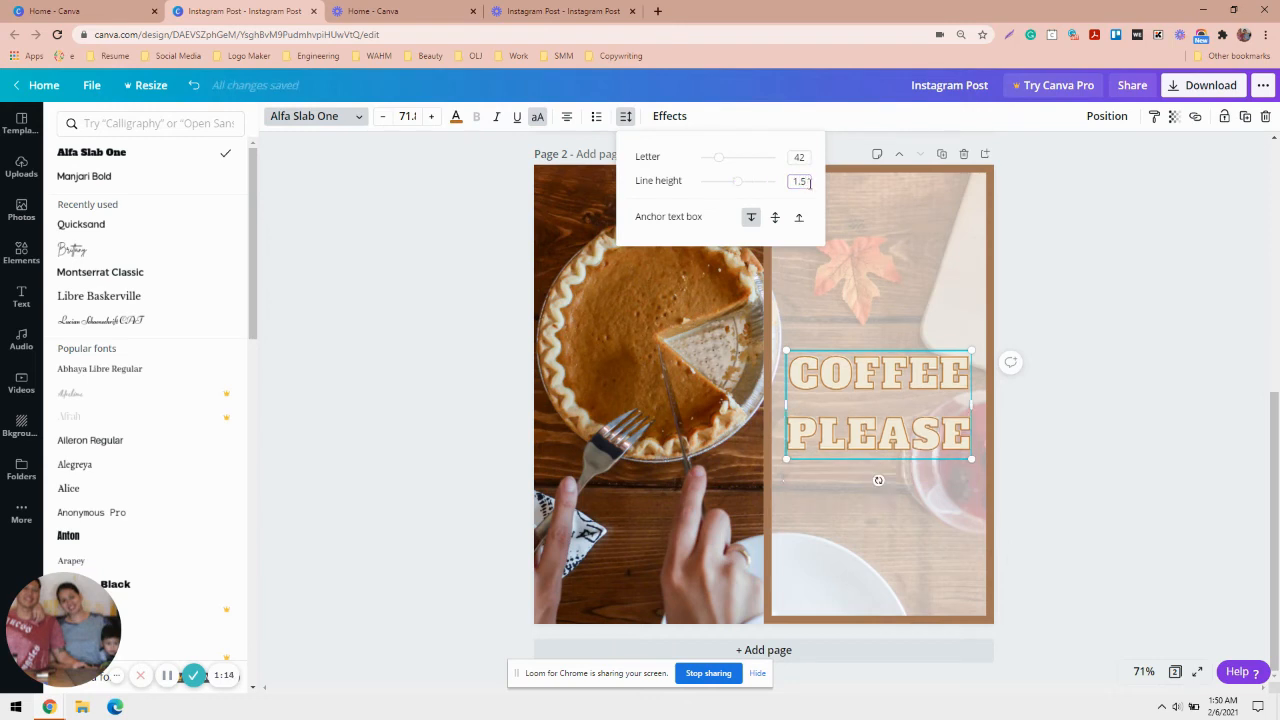
{"action": "left_click", "coordinate": [1067, 264]}
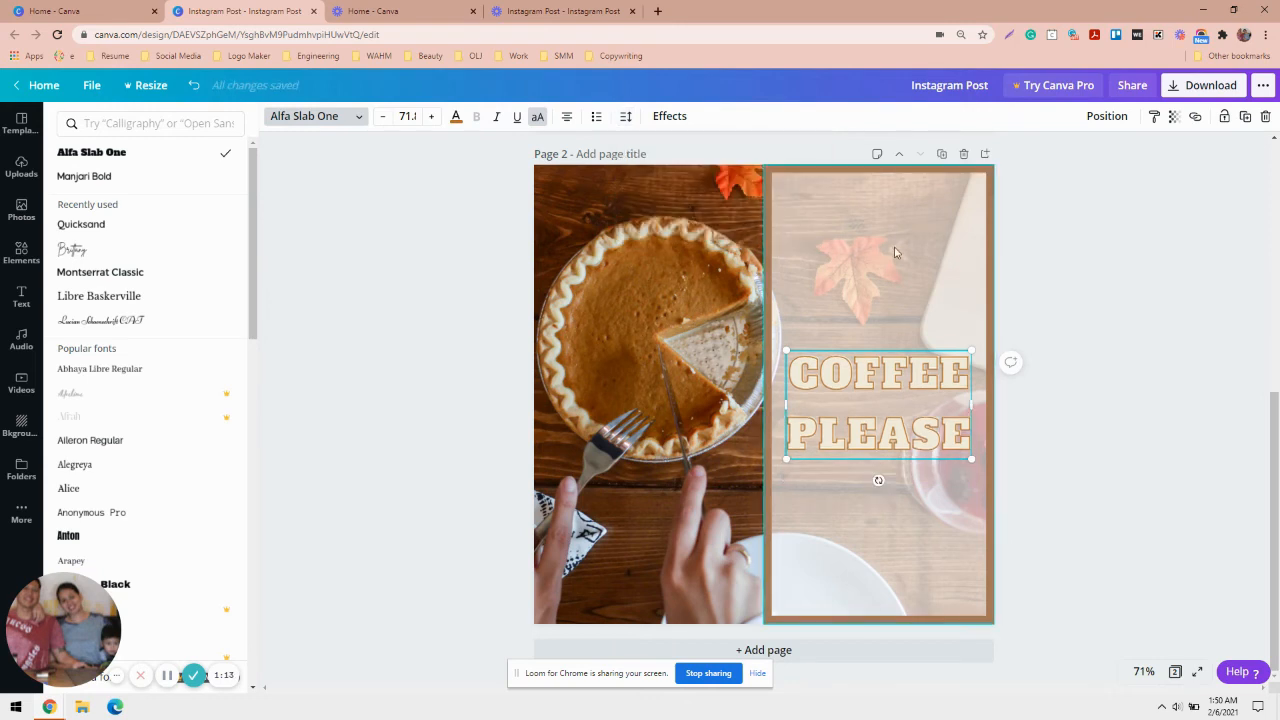
Try the Lift, Shadow, Curve, Neon and Glitch effects on the COFFEE PLEASE text.
{"action": "left_click", "coordinate": [676, 120]}
{"action": "left_click", "coordinate": [208, 187]}
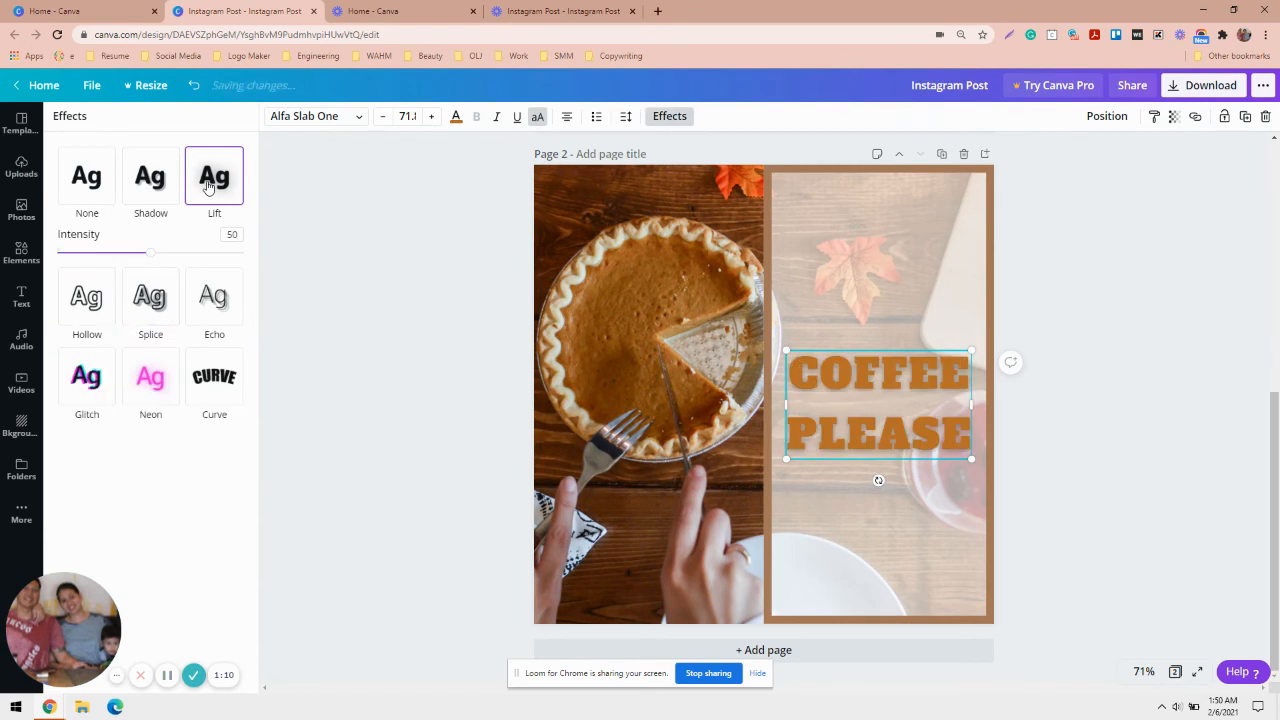
{"action": "left_click", "coordinate": [94, 186]}
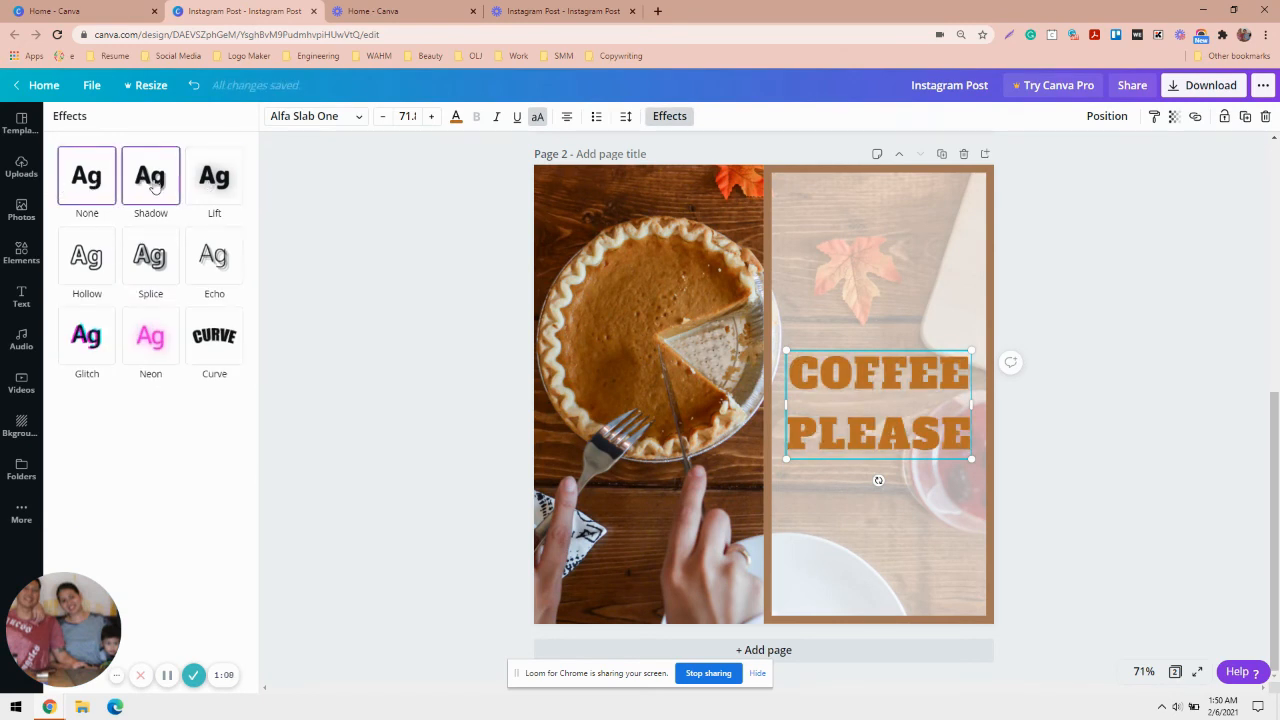
{"action": "left_click", "coordinate": [152, 184]}
{"action": "left_click", "coordinate": [204, 514]}
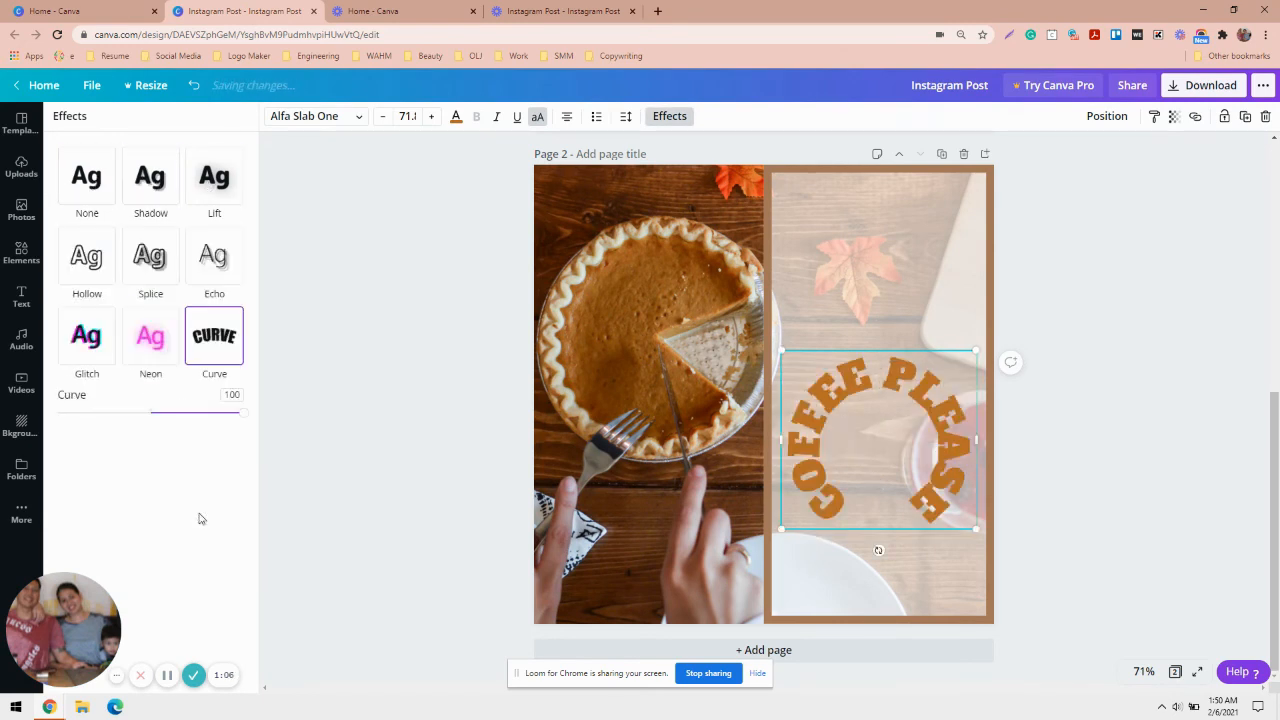
{"action": "left_click", "coordinate": [152, 342]}
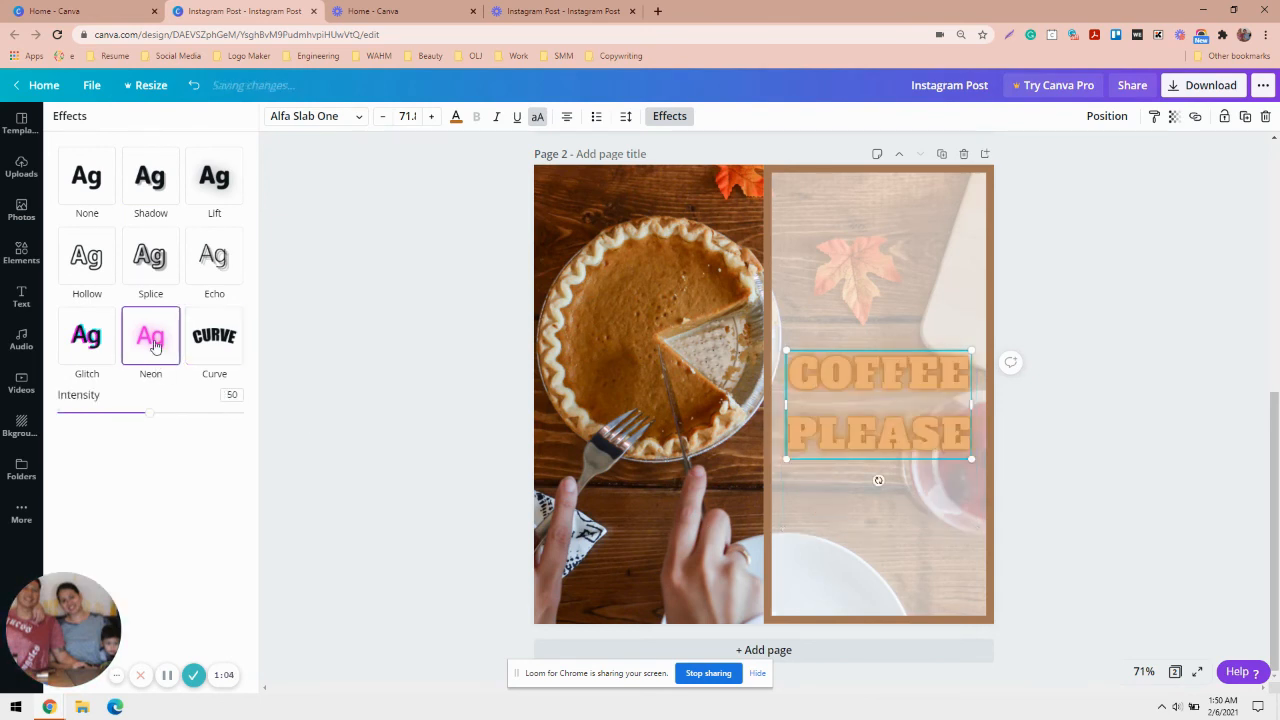
{"action": "left_click", "coordinate": [86, 336]}
{"action": "left_click", "coordinate": [214, 178]}
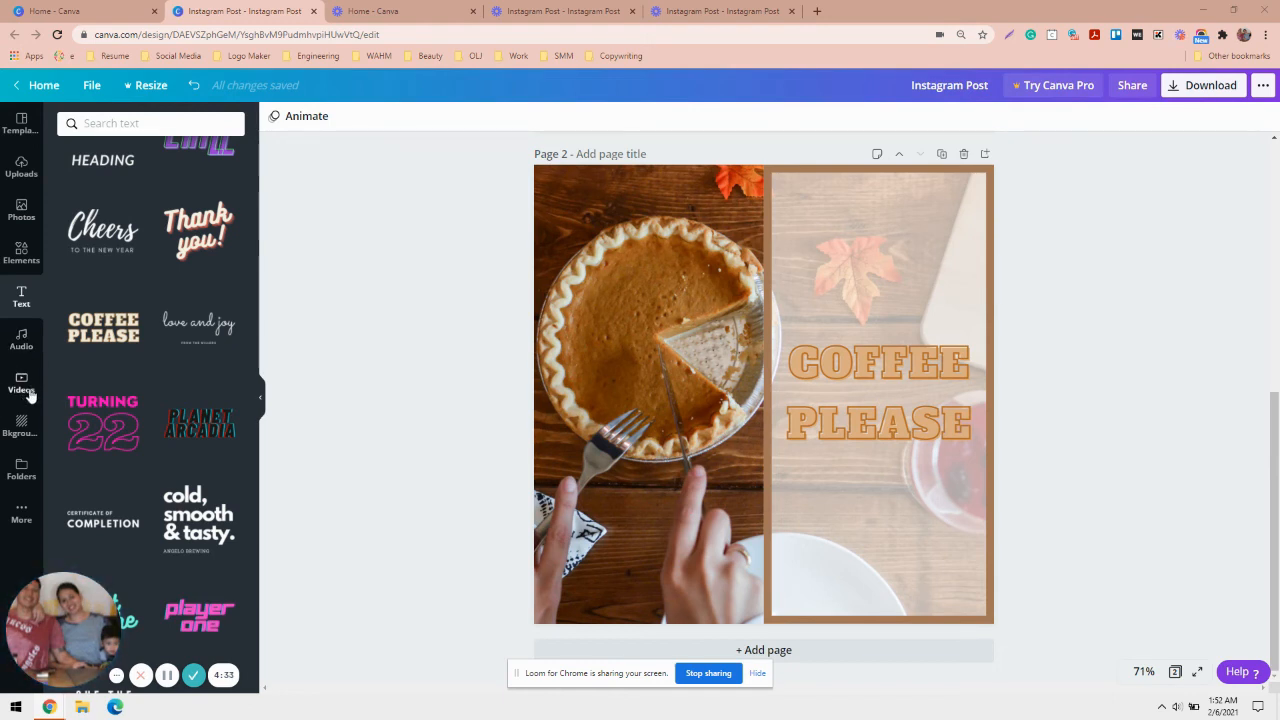
Browse the library of ready-made backgrounds without applying one.
{"action": "left_click", "coordinate": [21, 425]}
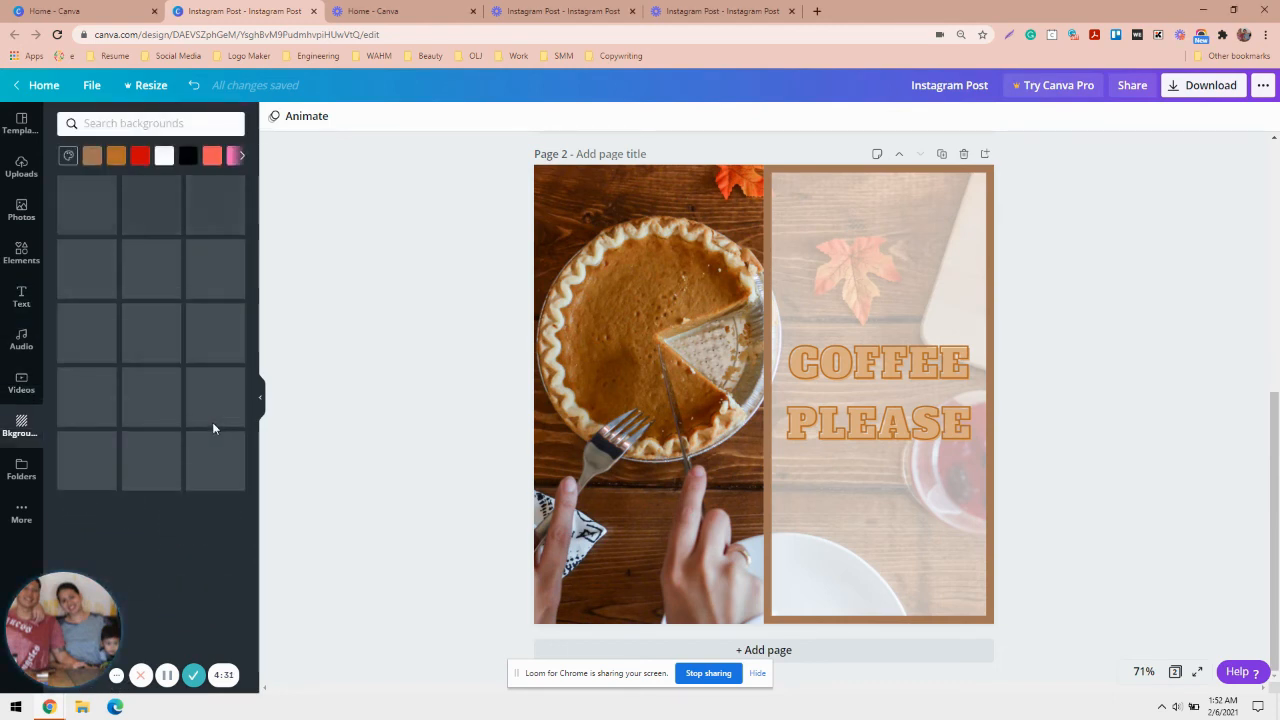
{"action": "scroll", "coordinate": [166, 349], "scroll_direction": "down", "scroll_amount": 1}
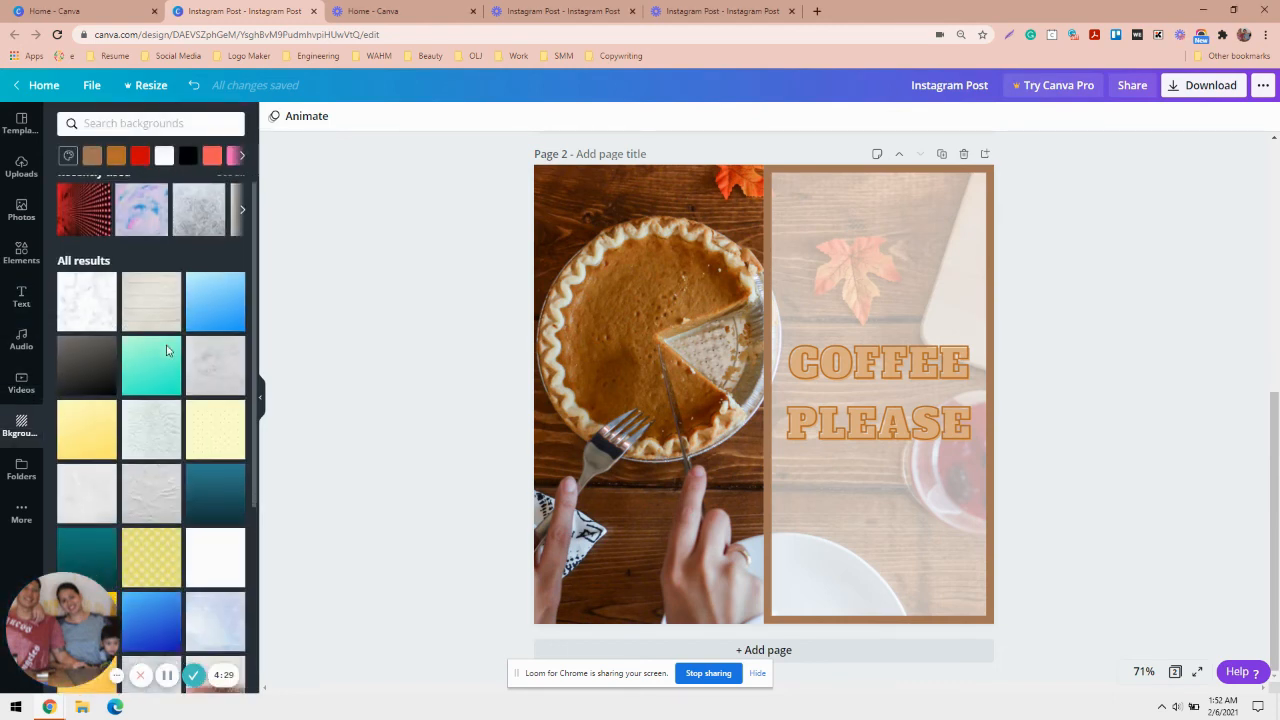
{"action": "scroll", "coordinate": [166, 349], "scroll_direction": "down", "scroll_amount": 5}
{"action": "scroll", "coordinate": [170, 350], "scroll_direction": "up", "scroll_amount": 6}
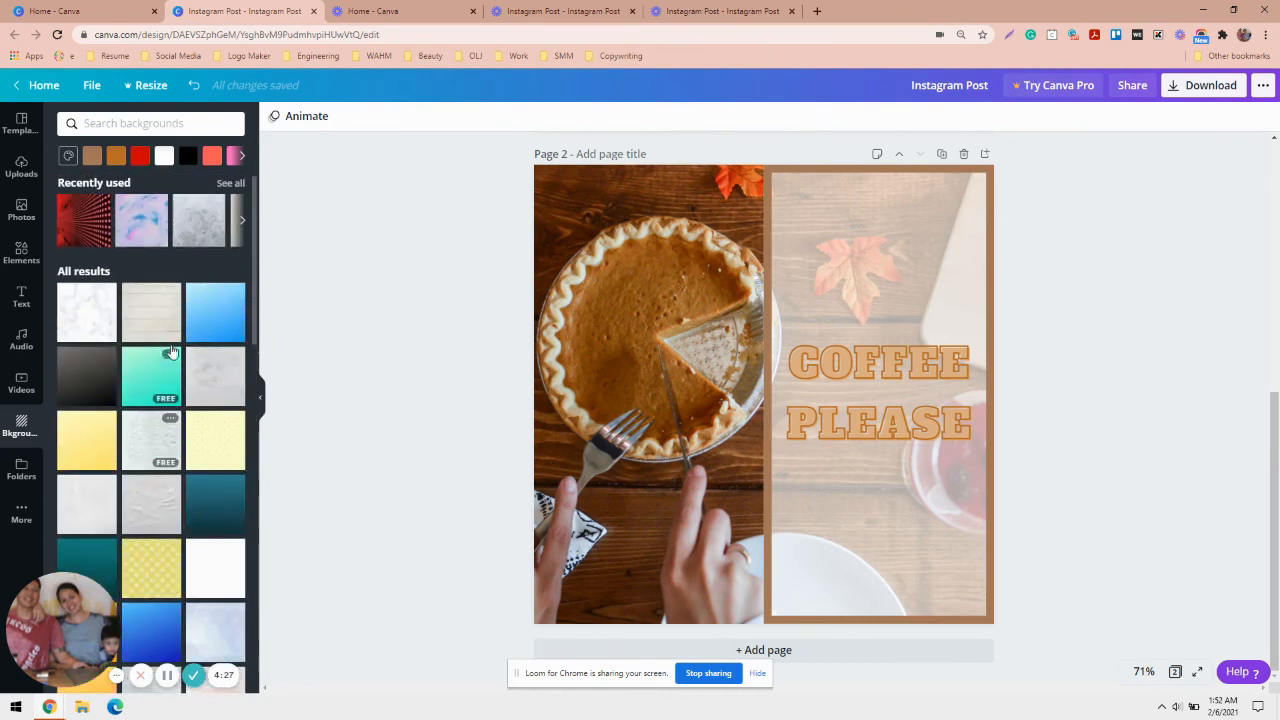
Look through the folders and the additional apps and integrations, and open the Pexels photo library.
{"action": "left_click", "coordinate": [3, 473]}
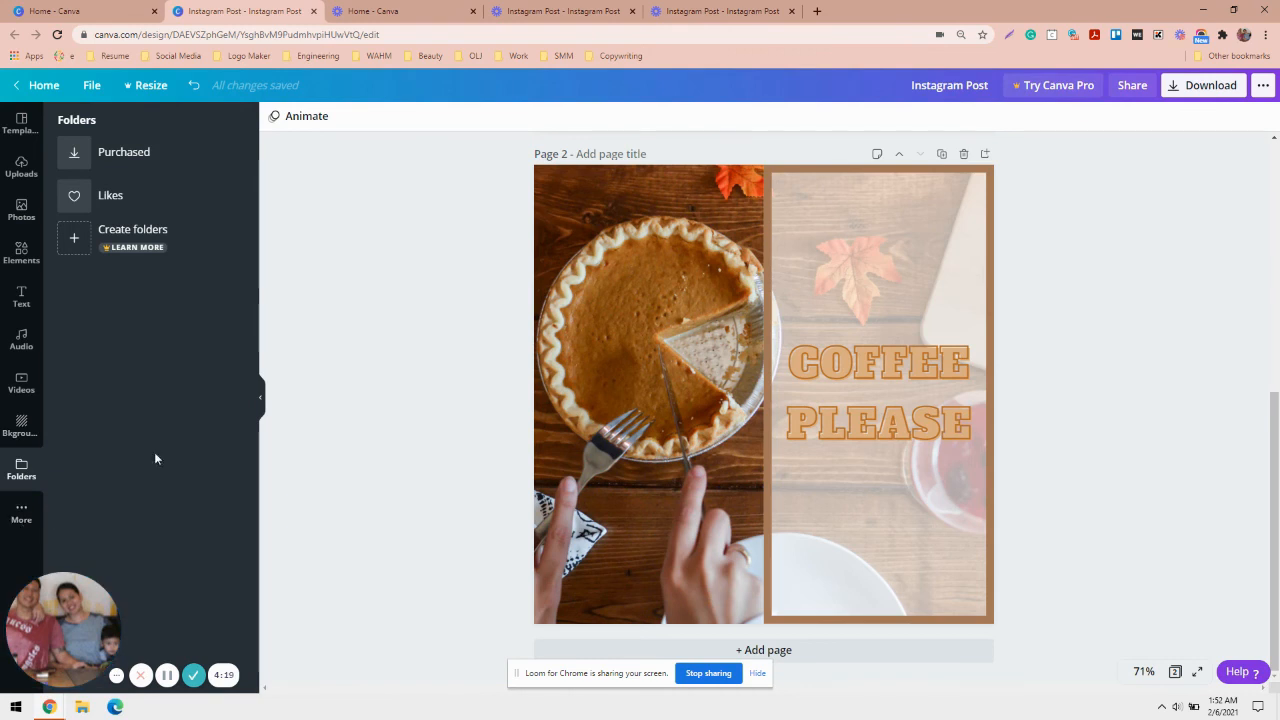
{"action": "left_click", "coordinate": [21, 515]}
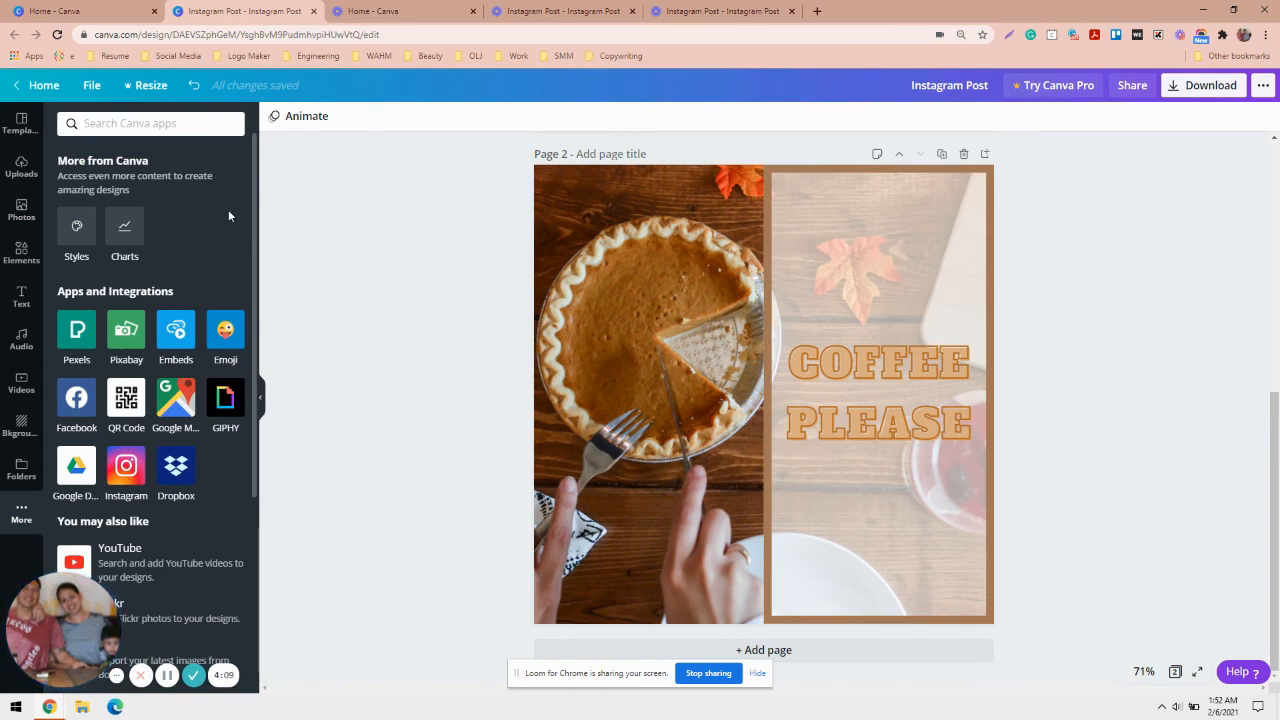
{"action": "scroll", "coordinate": [231, 226], "scroll_direction": "down", "scroll_amount": 2}
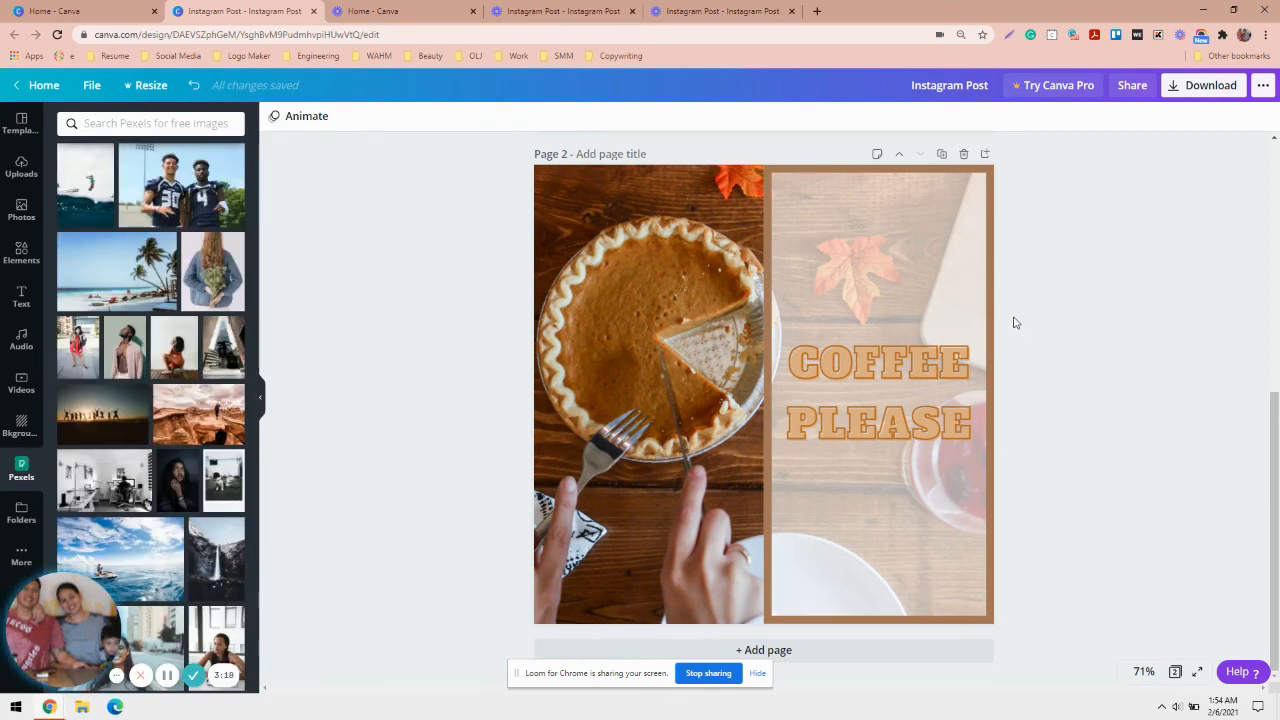
Copy the design's sharing link with edit access and review the other link permission options.
{"action": "left_click", "coordinate": [1133, 86]}
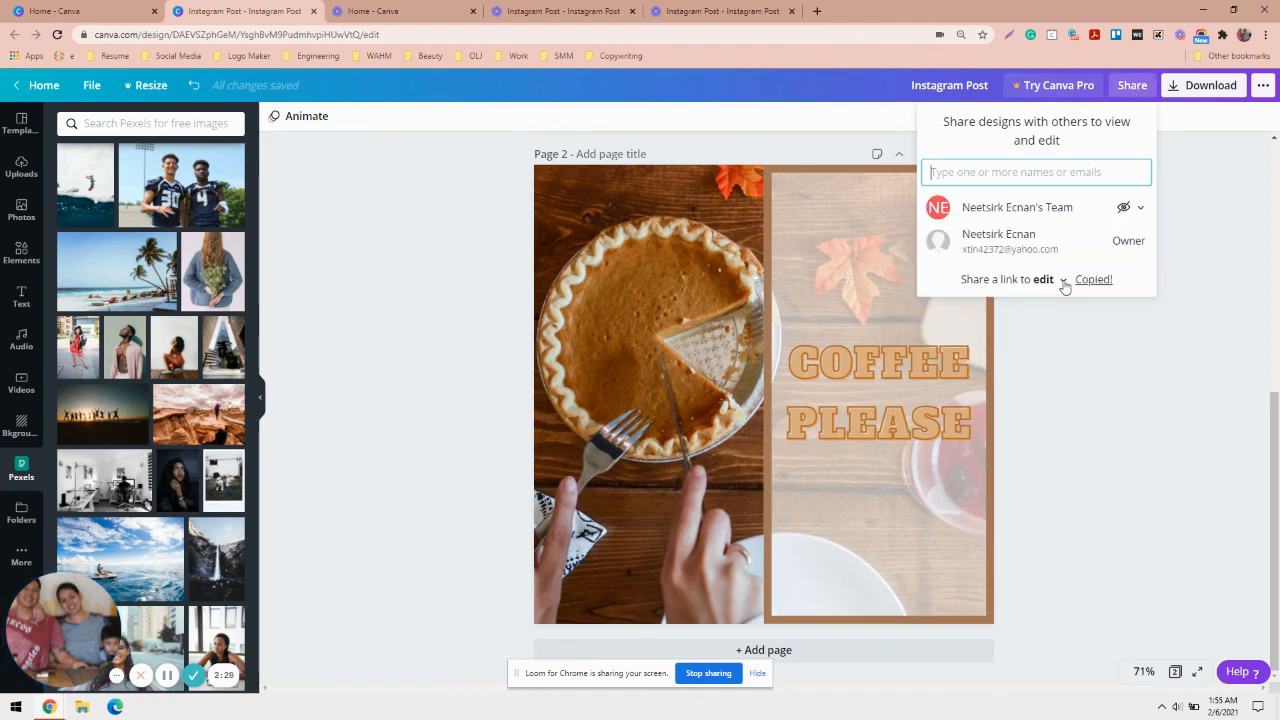
{"action": "left_click", "coordinate": [1066, 284]}
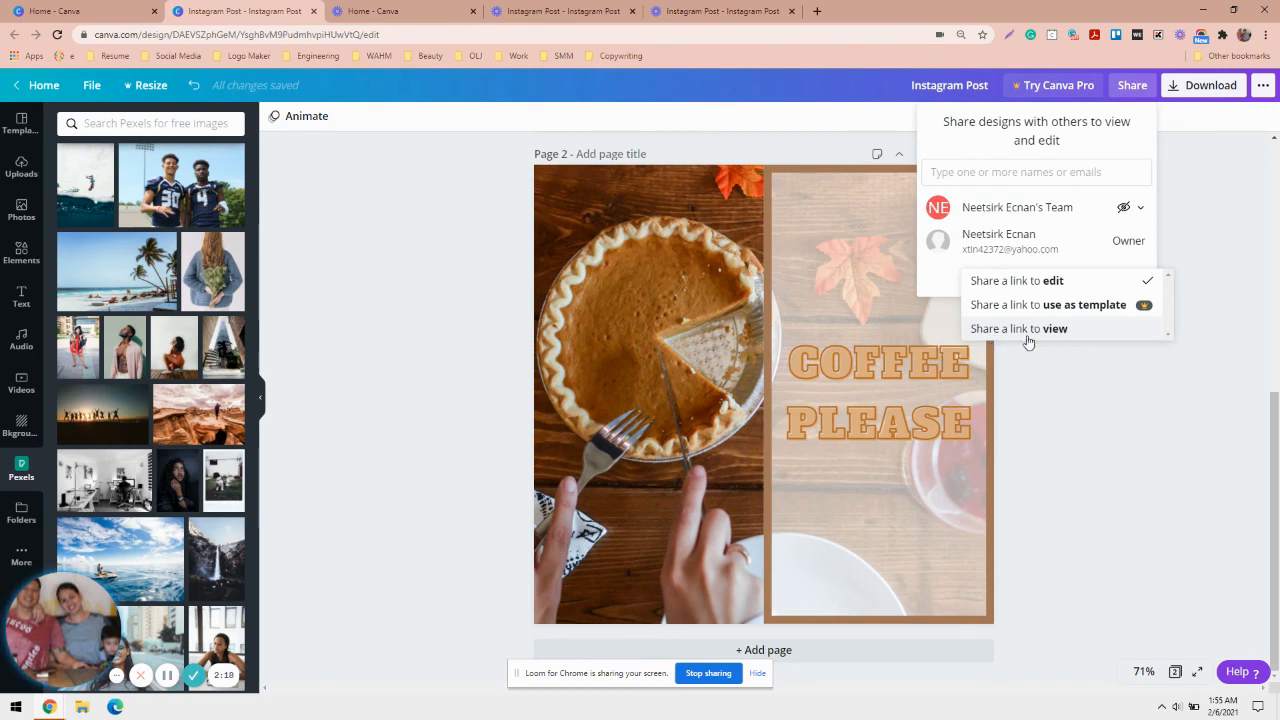
{"action": "left_click", "coordinate": [1229, 90]}
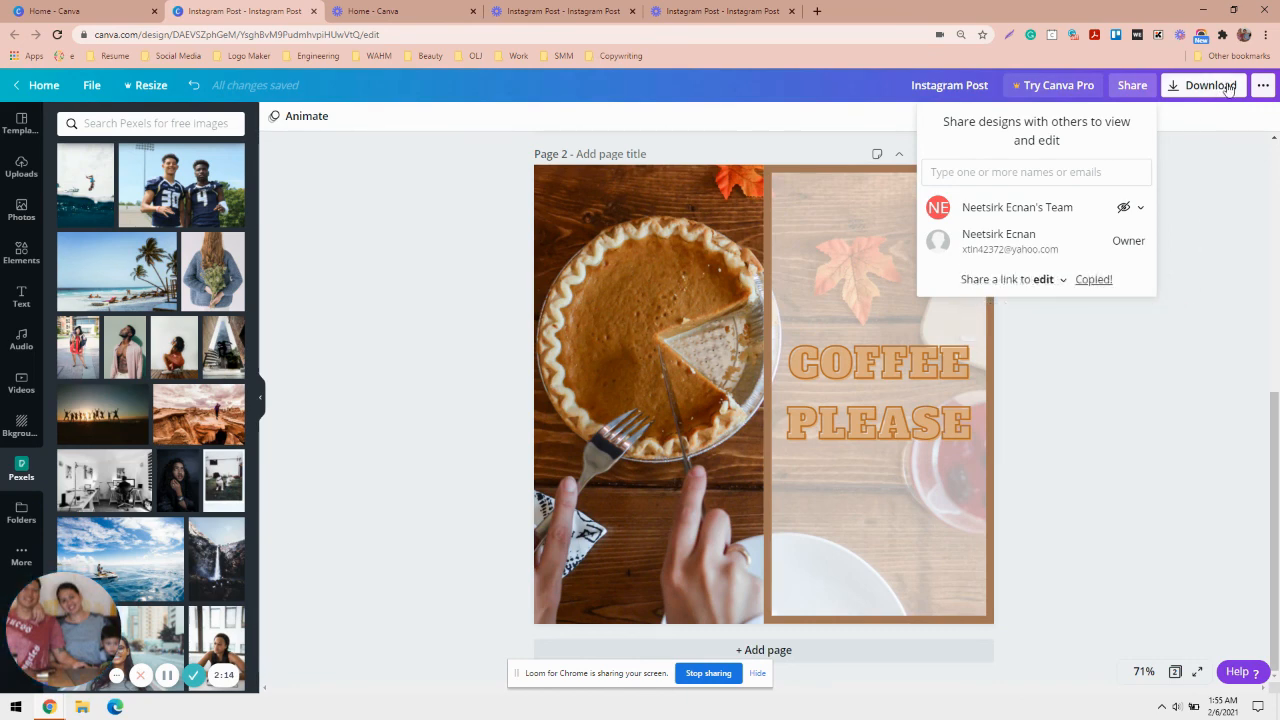
Review the file types offered for downloading the design, from PNG to GIF, and close the download options.
{"action": "left_click", "coordinate": [1229, 88]}
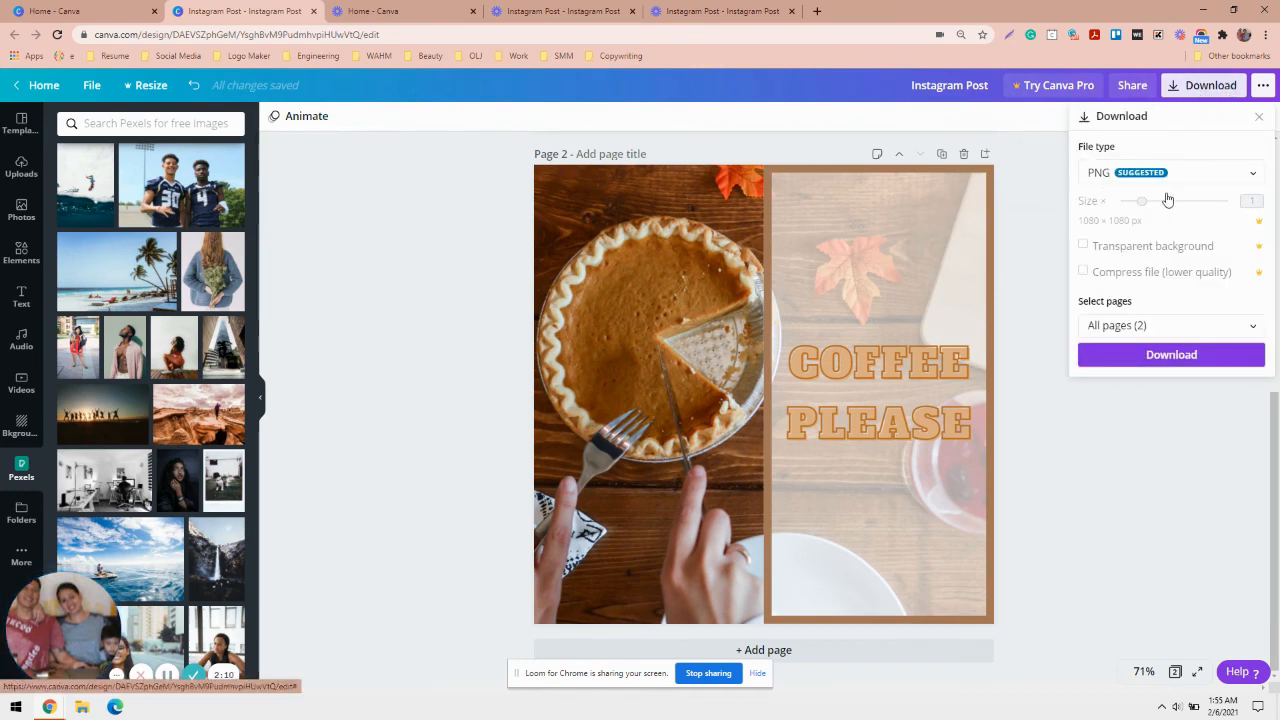
{"action": "left_click", "coordinate": [1248, 174]}
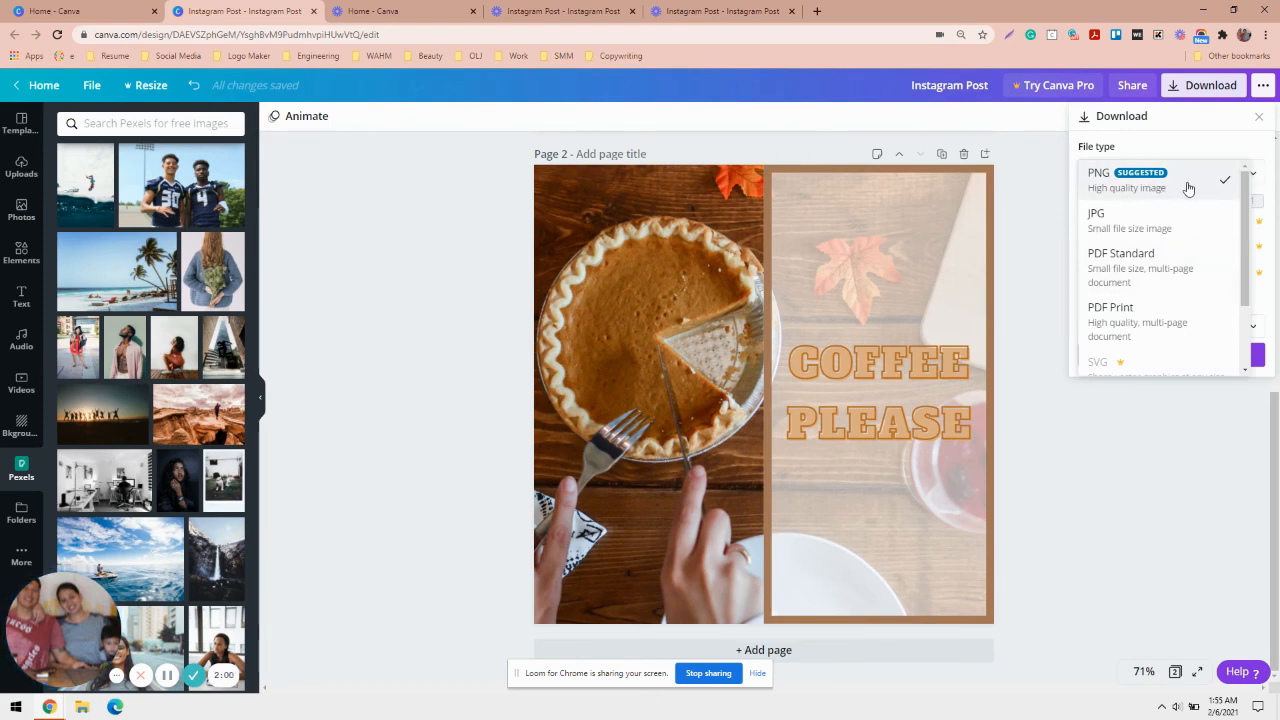
{"action": "scroll", "coordinate": [1180, 220], "scroll_direction": "down", "scroll_amount": 1}
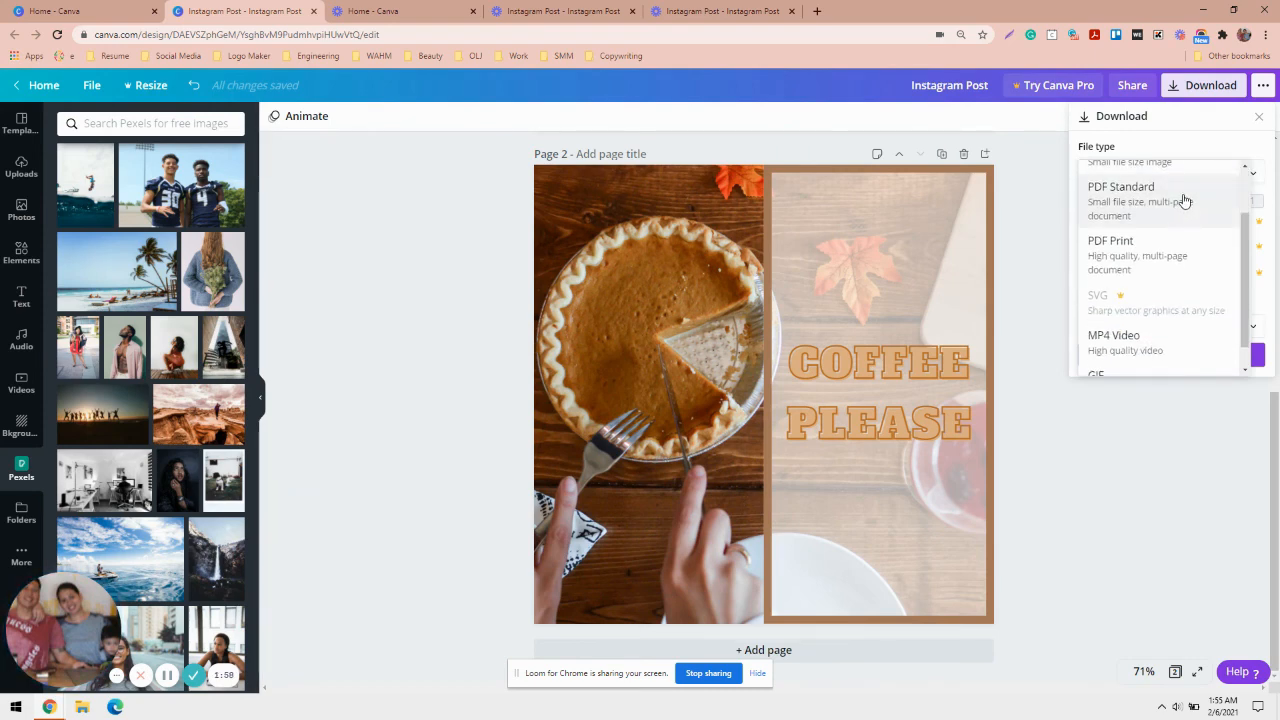
{"action": "scroll", "coordinate": [1183, 205], "scroll_direction": "down", "scroll_amount": 1}
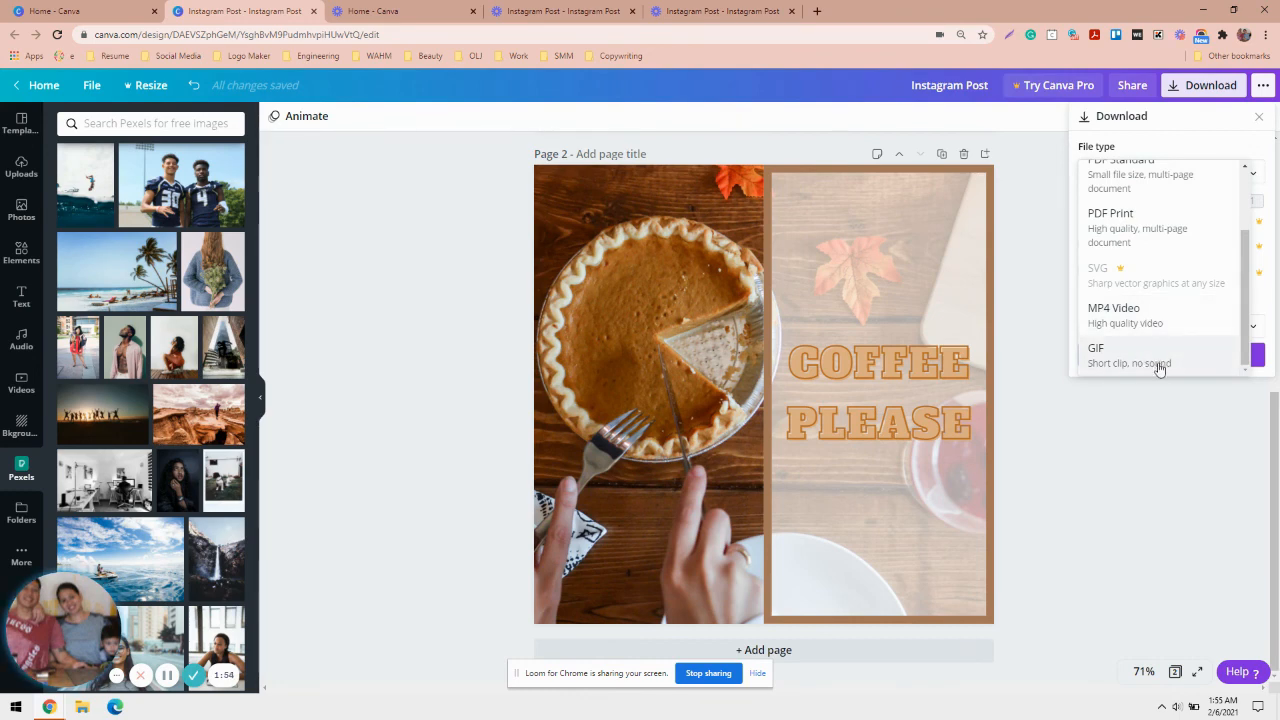
{"action": "key", "text": "Escape"}
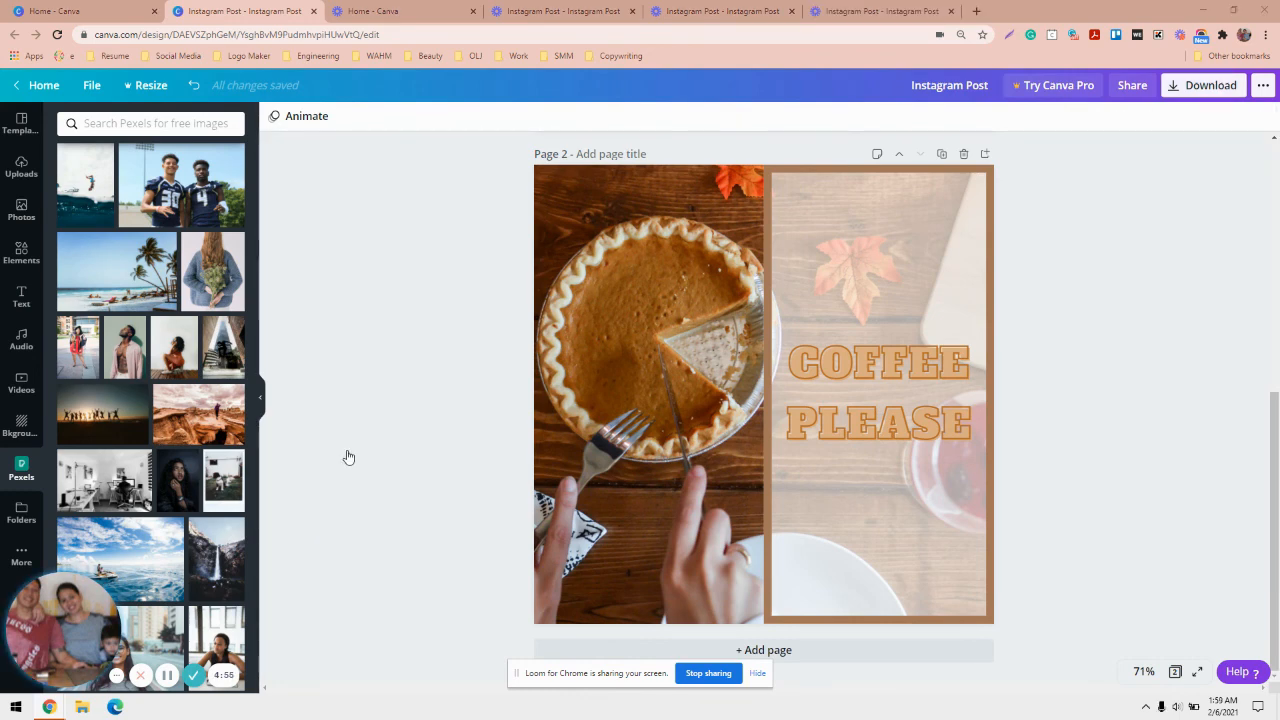